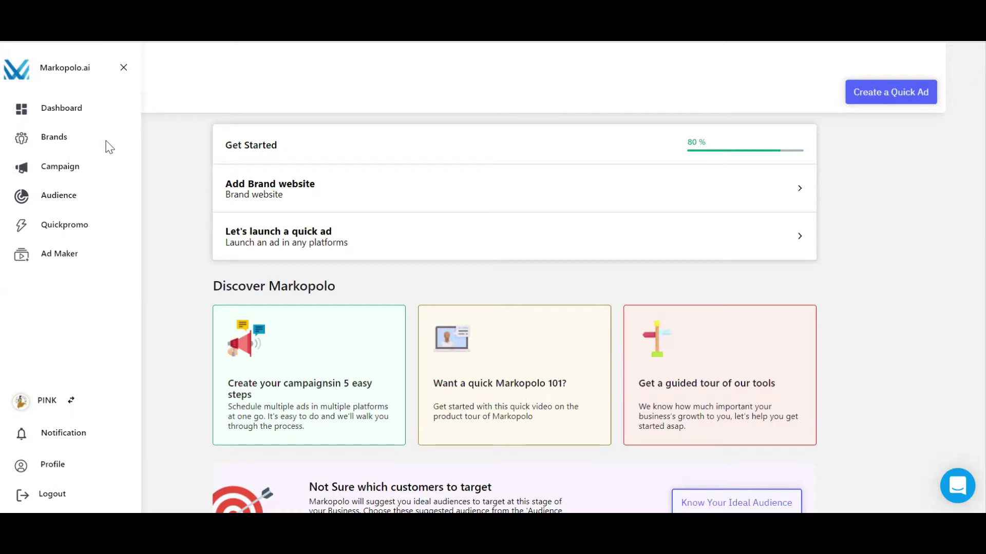
# - Open the Brands page from the sidebar to view all brand cards
pyautogui.click(60, 137)
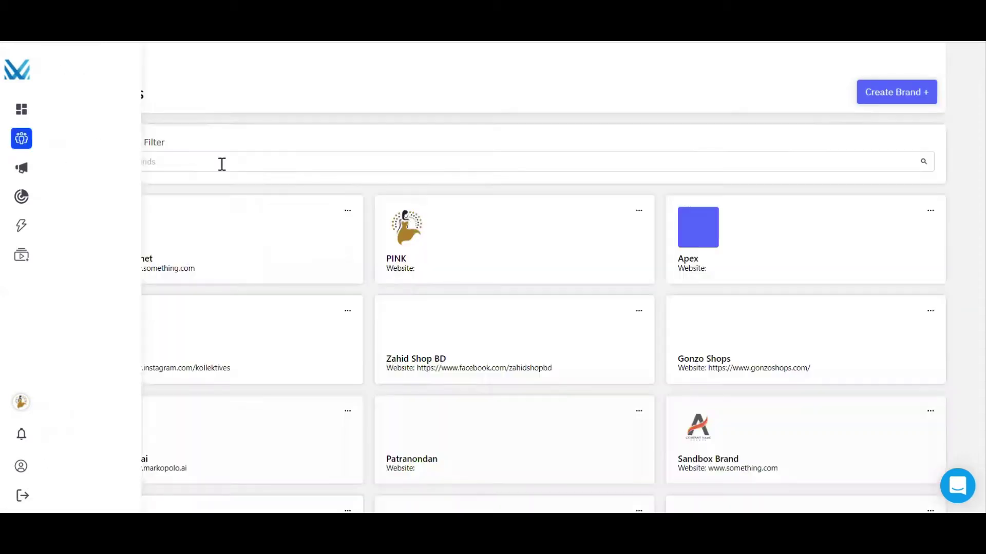
pyautogui.scroll(-4, 462, 230)
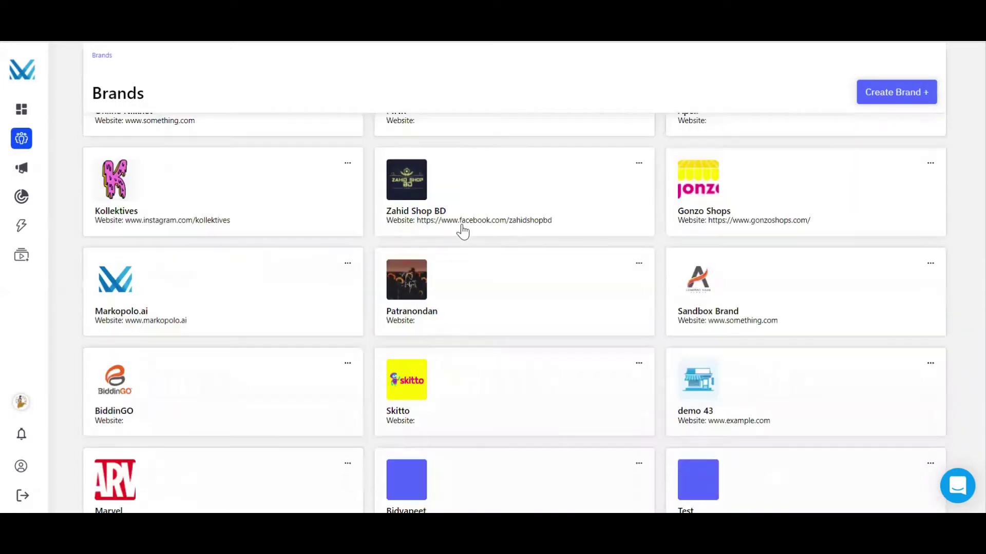
pyautogui.scroll(-4, 462, 229)
pyautogui.scroll(-2, 462, 229)
pyautogui.scroll(8, 354, 308)
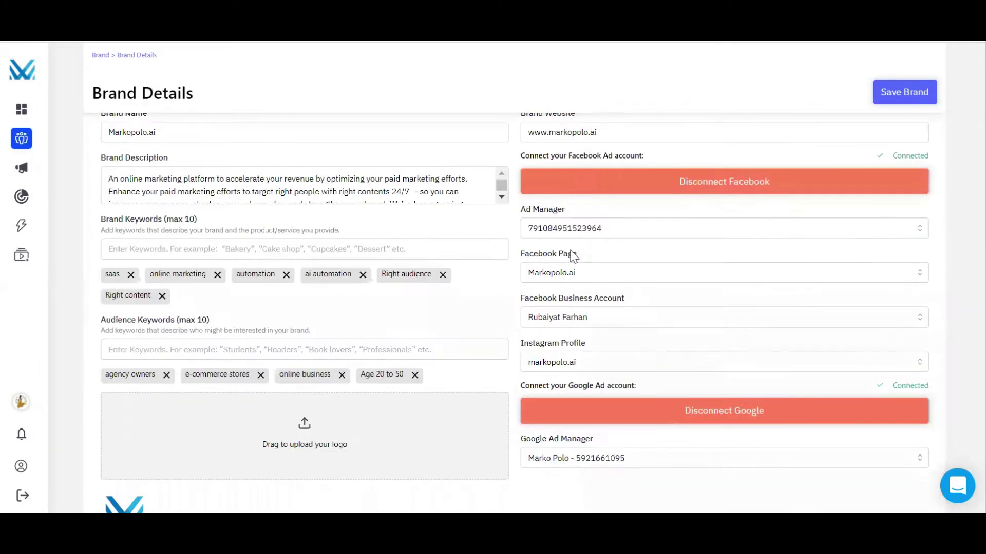
pyautogui.scroll(-1, 591, 303)
pyautogui.scroll(1, 592, 303)
pyautogui.scroll(2, 591, 302)
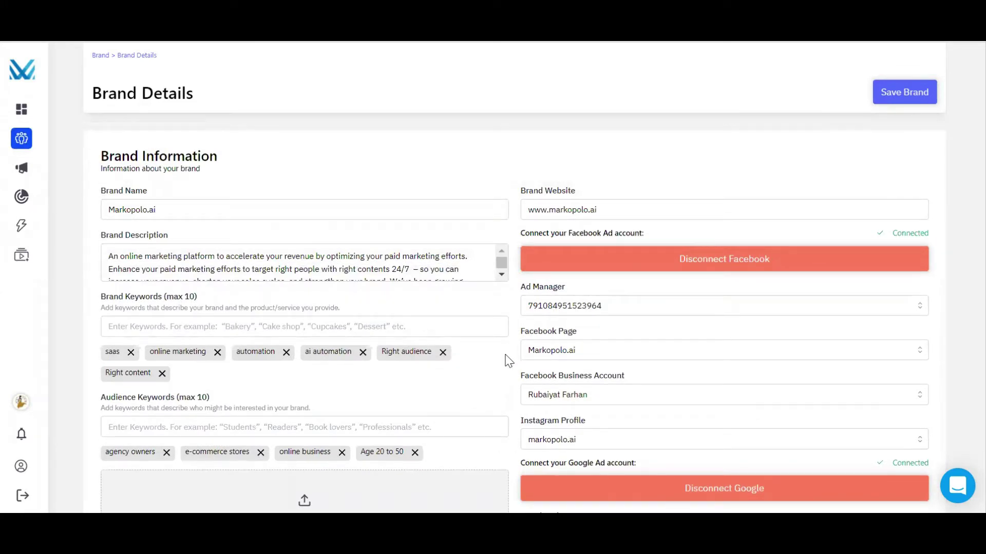
# - Check the Ad Manager and Facebook Page dropdown options unchanged, then open the brand's Asset Library
pyautogui.click(569, 308)
pyautogui.click(570, 312)
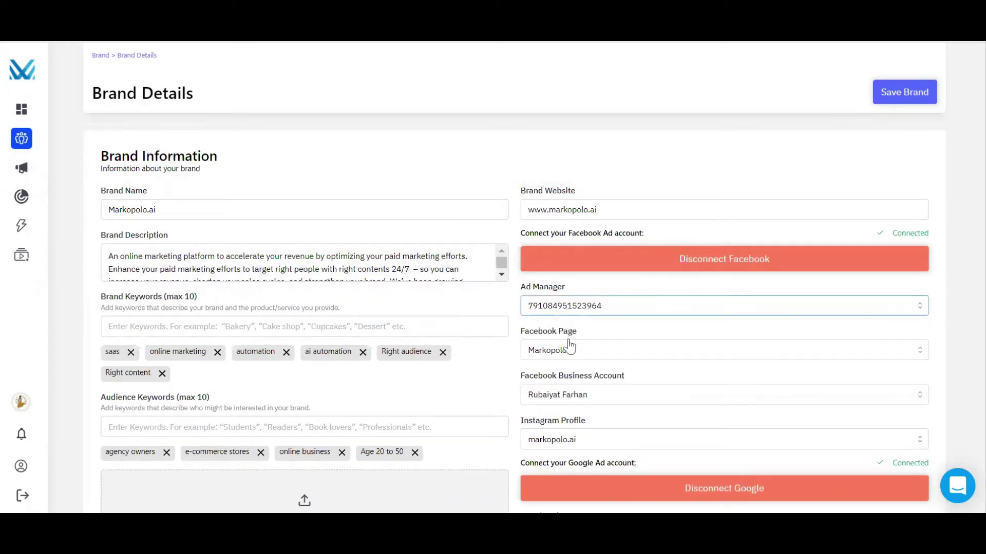
pyautogui.click(572, 351)
pyautogui.click(572, 351)
pyautogui.scroll(-5, 574, 351)
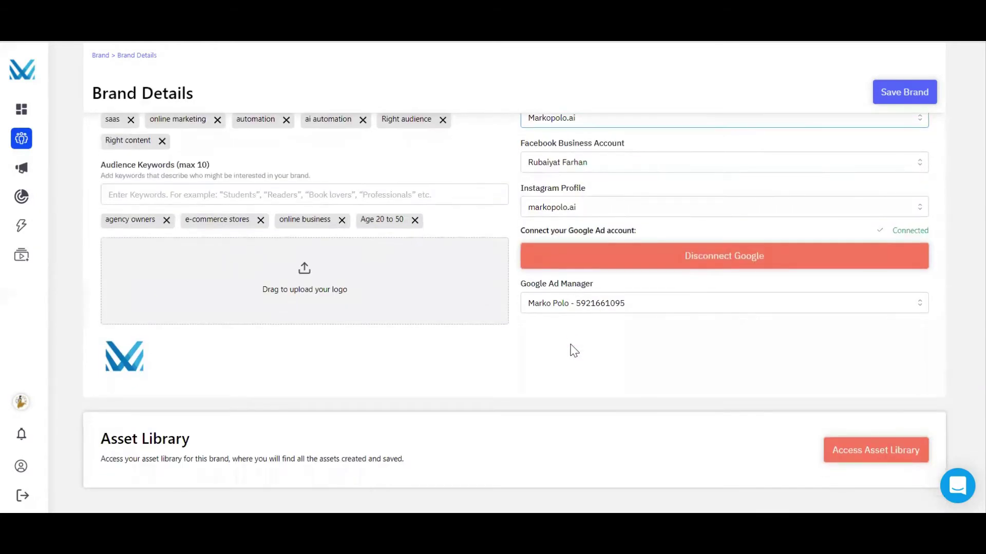
pyautogui.click(855, 461)
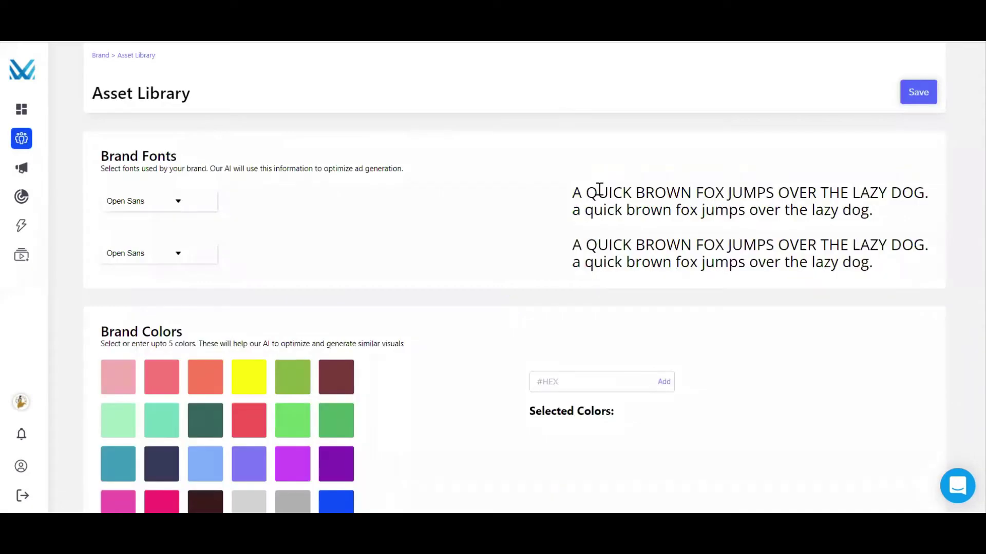
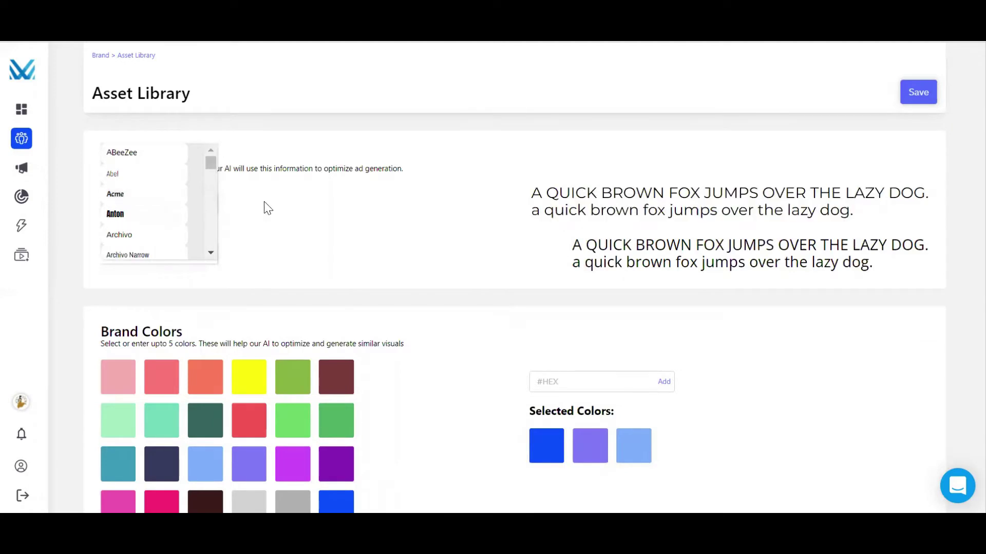
pyautogui.scroll(-5, 179, 213)
pyautogui.scroll(-4, 180, 213)
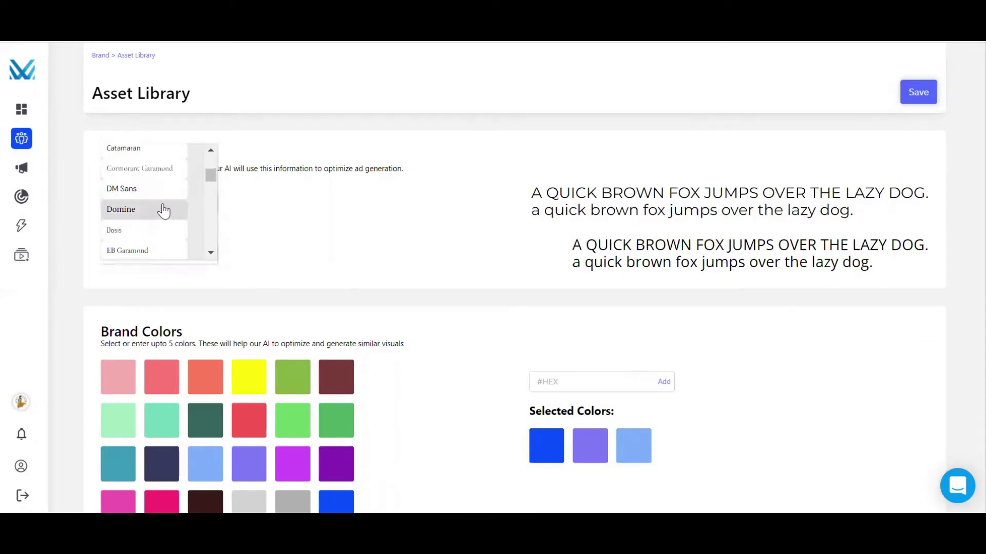
# - Choose DM Sans as the first Brand Font and expand the sidebar navigation
pyautogui.click(160, 188)
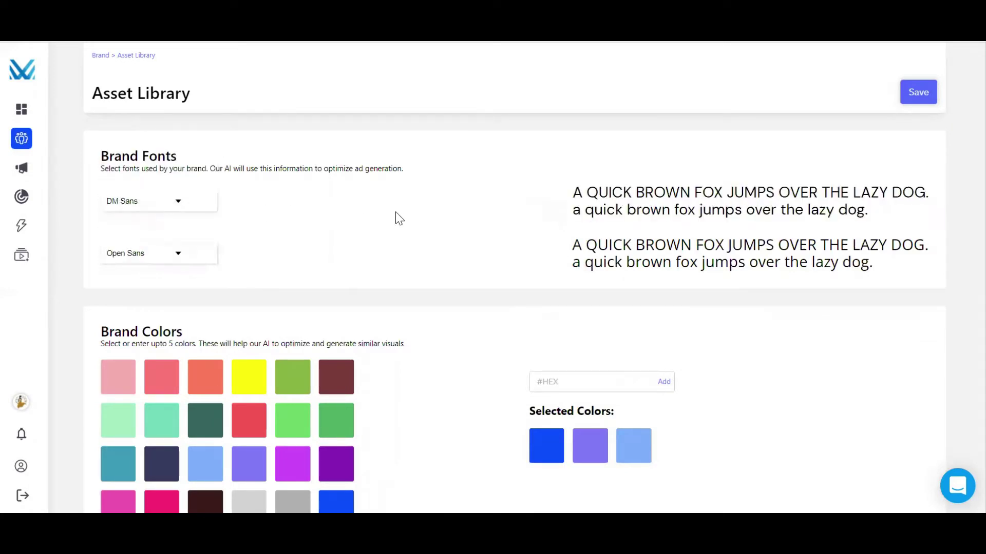
pyautogui.scroll(-4, 398, 218)
pyautogui.scroll(-3, 401, 231)
pyautogui.scroll(-3, 439, 261)
pyautogui.scroll(-4, 539, 293)
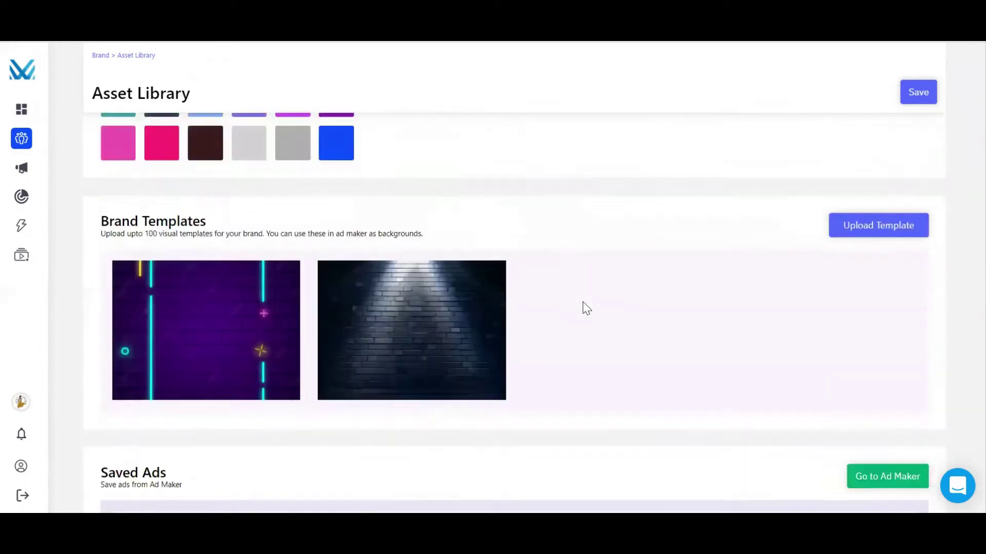
pyautogui.scroll(-4, 583, 301)
pyautogui.scroll(-5, 583, 302)
pyautogui.scroll(-3, 584, 302)
pyautogui.scroll(-3, 583, 302)
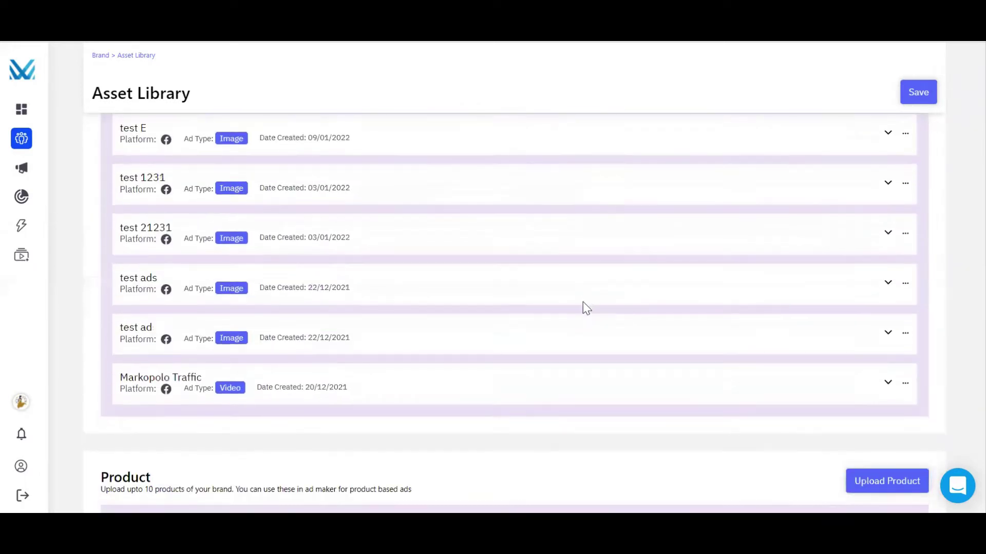
pyautogui.scroll(-1, 582, 302)
pyautogui.scroll(4, 583, 303)
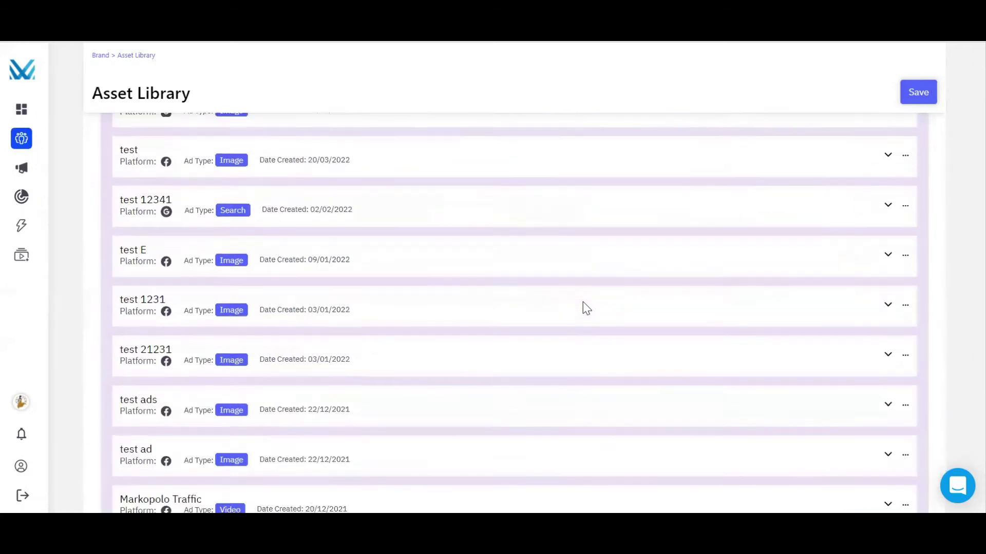
pyautogui.scroll(3, 583, 302)
pyautogui.scroll(3, 583, 302)
pyautogui.scroll(4, 583, 302)
pyautogui.scroll(4, 583, 303)
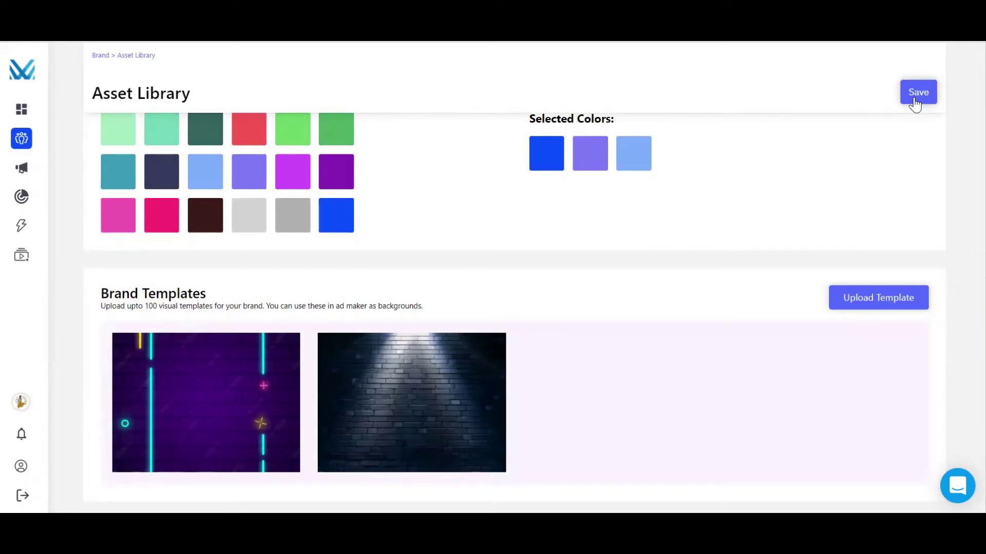
pyautogui.scroll(3, 766, 186)
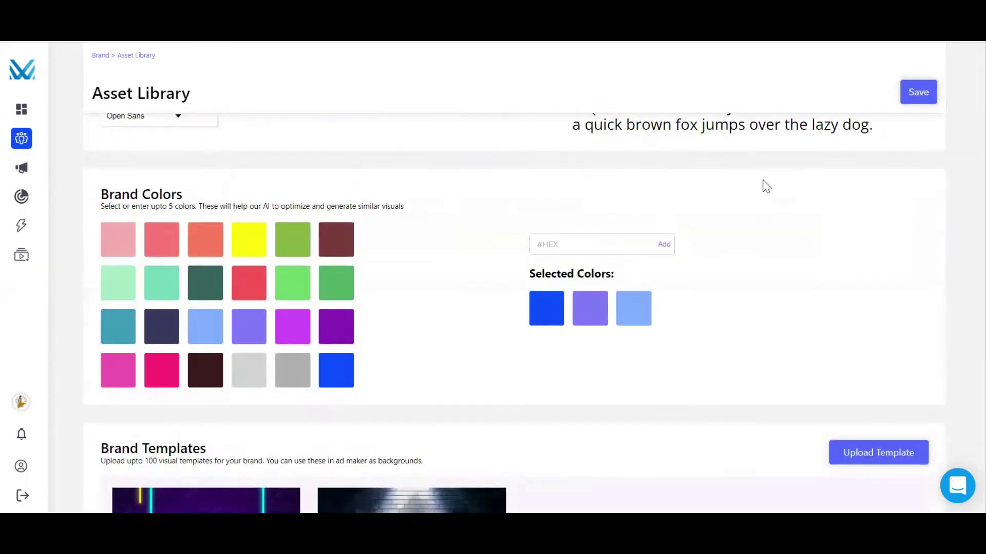
pyautogui.scroll(2, 759, 186)
pyautogui.click(31, 155)
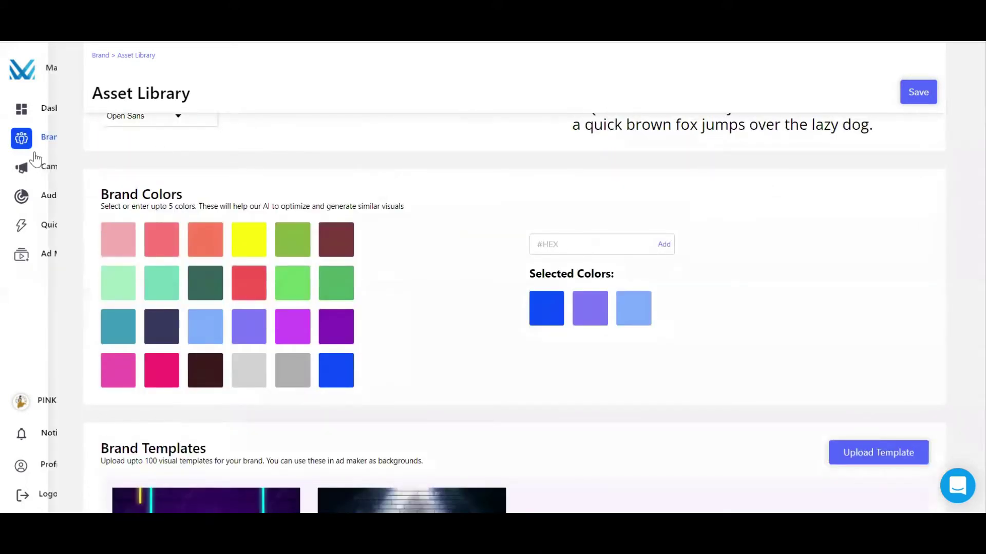
# - Open the Dashboard for the Markopolo.ai brand and switch its metrics to list view
pyautogui.click(28, 114)
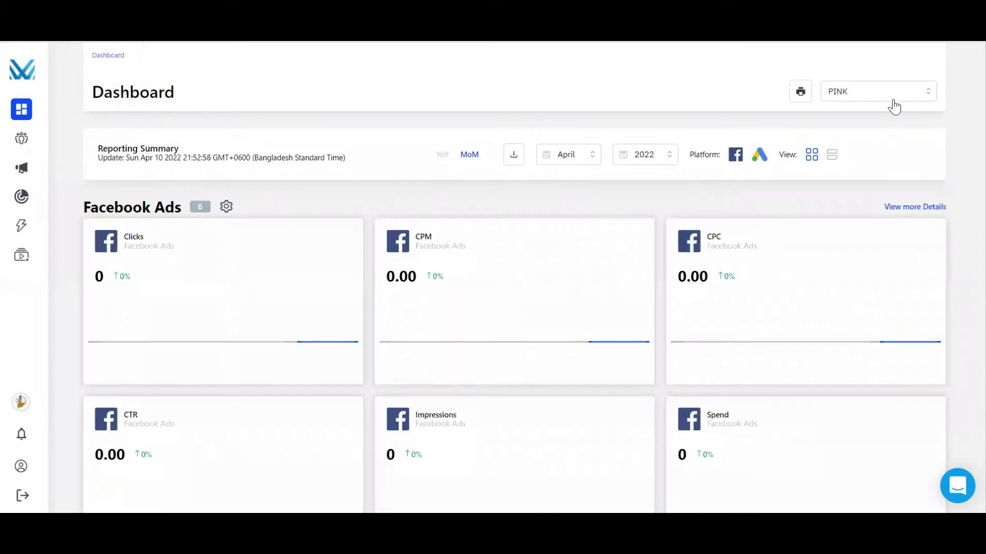
pyautogui.click(893, 93)
pyautogui.scroll(-2, 884, 154)
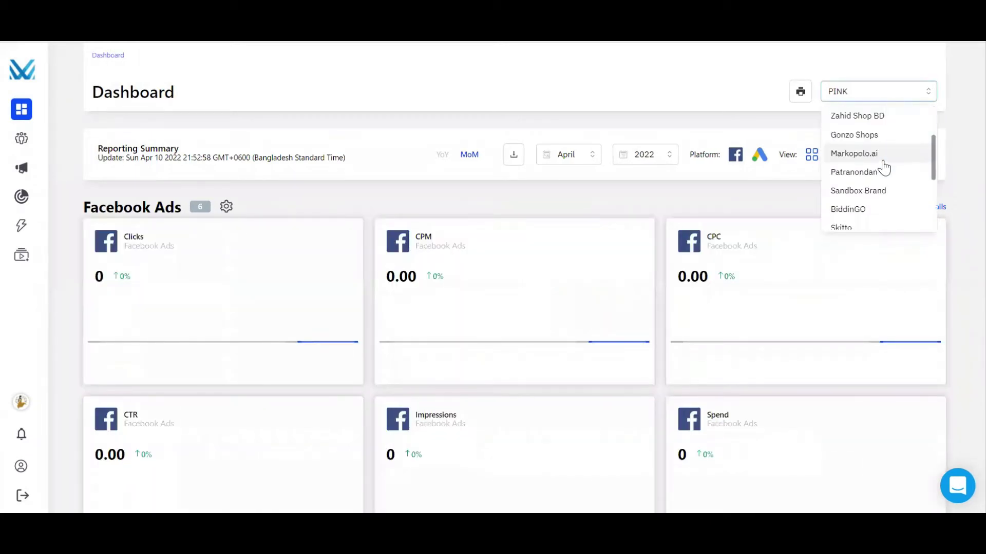
pyautogui.click(855, 153)
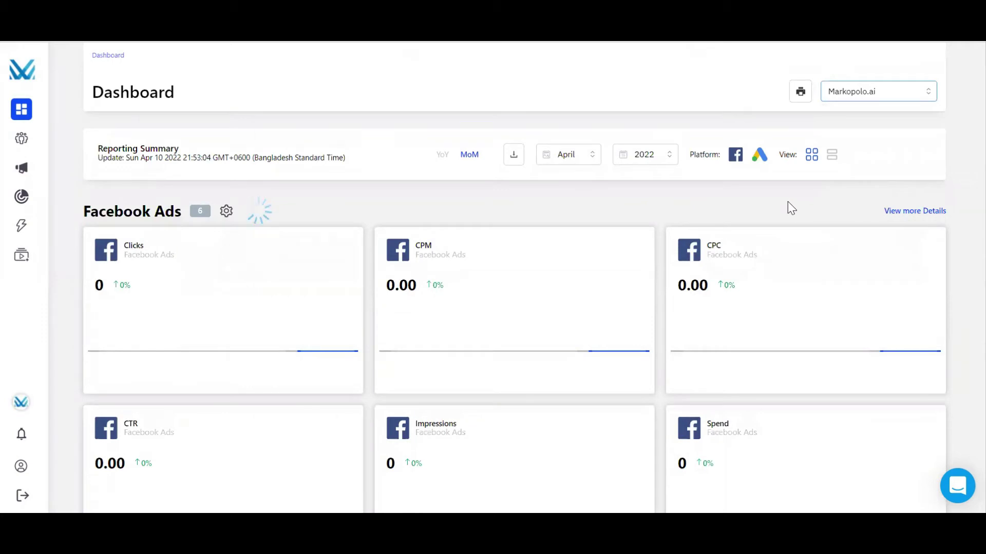
pyautogui.scroll(-1, 788, 200)
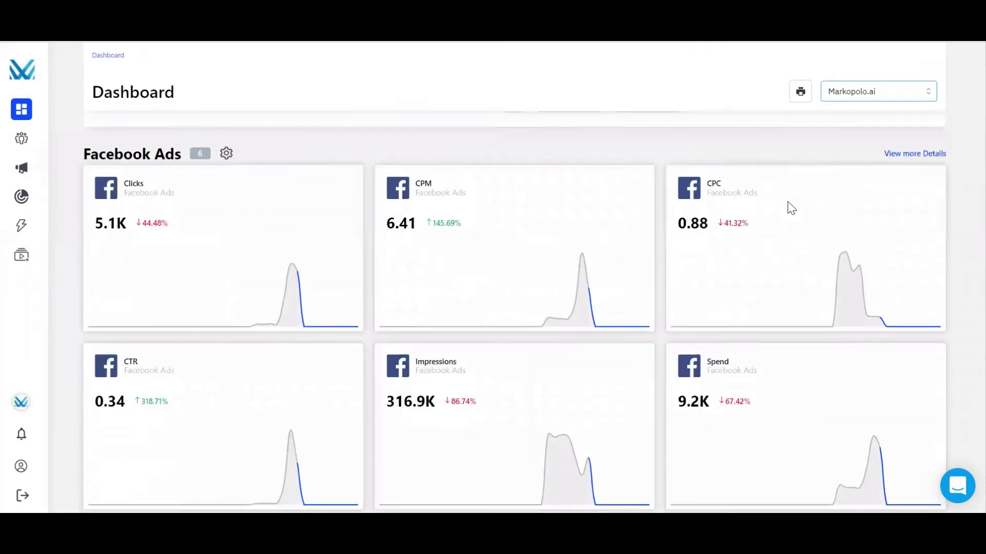
pyautogui.scroll(-2, 791, 208)
pyautogui.scroll(-2, 791, 208)
pyautogui.scroll(-2, 791, 208)
pyautogui.scroll(-1, 791, 208)
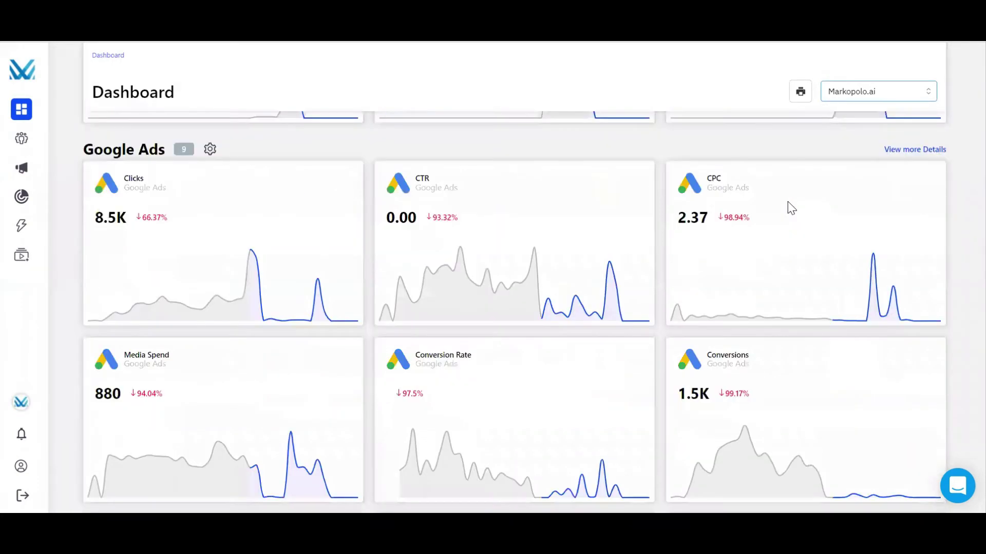
pyautogui.scroll(3, 791, 208)
pyautogui.scroll(2, 791, 207)
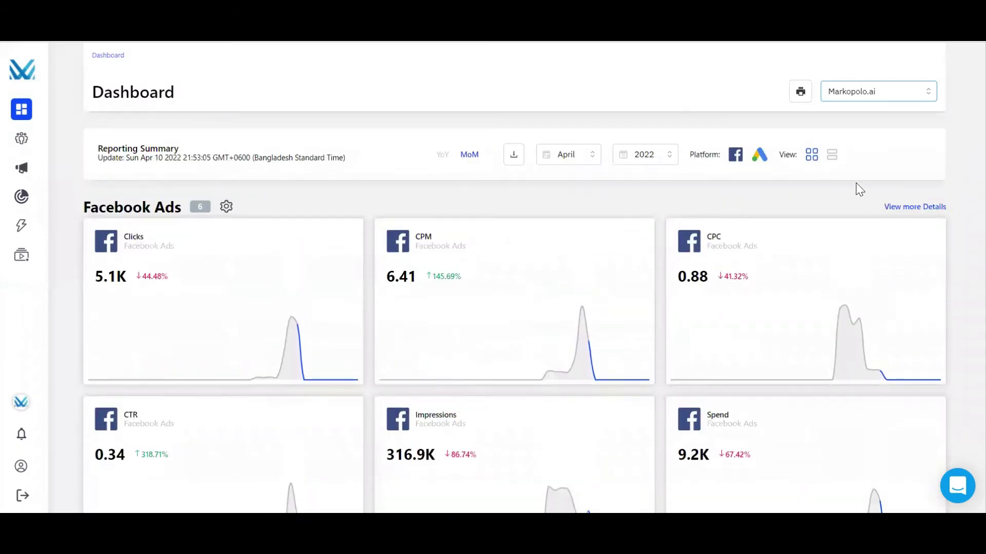
pyautogui.click(832, 158)
pyautogui.scroll(-3, 750, 184)
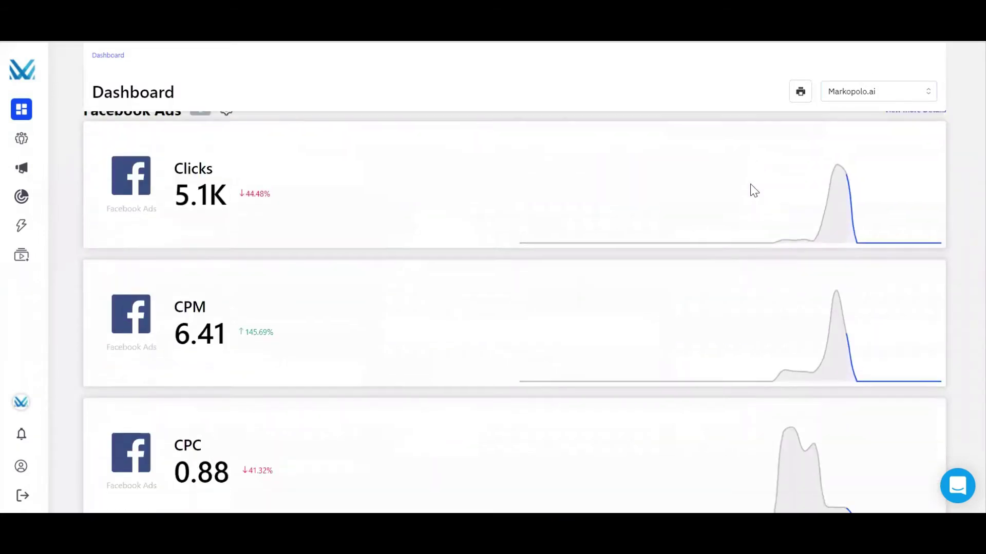
pyautogui.scroll(-2, 751, 184)
pyautogui.scroll(-4, 753, 190)
pyautogui.scroll(-3, 753, 190)
pyautogui.scroll(5, 754, 190)
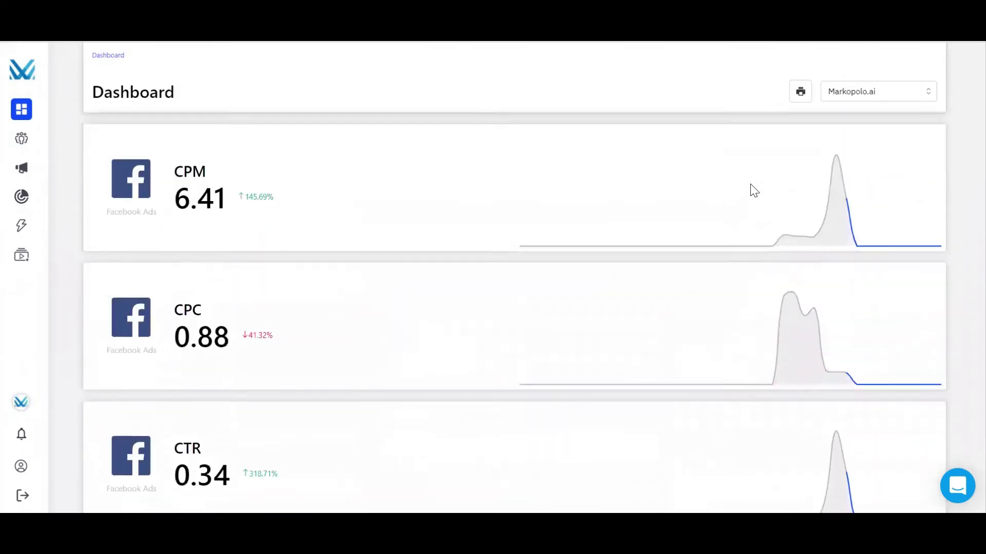
pyautogui.scroll(3, 754, 191)
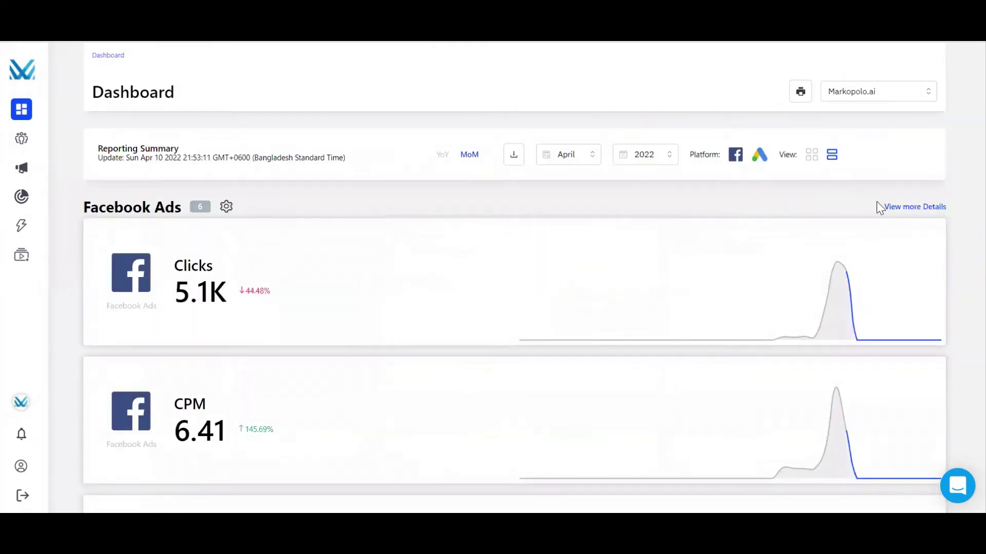
# - View detailed Facebook Ads performance for This year, then go to Ad Maker
pyautogui.click(892, 210)
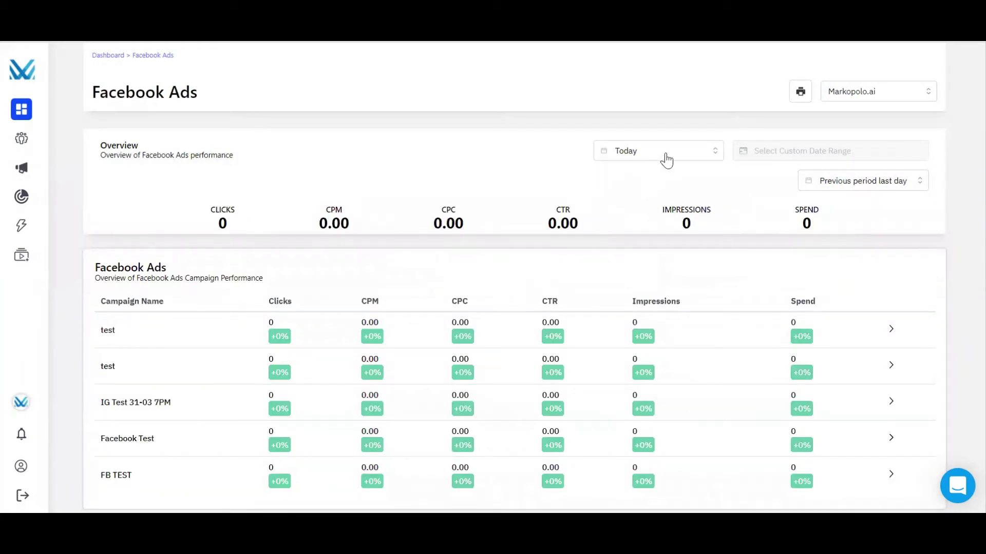
pyautogui.click(667, 154)
pyautogui.click(651, 215)
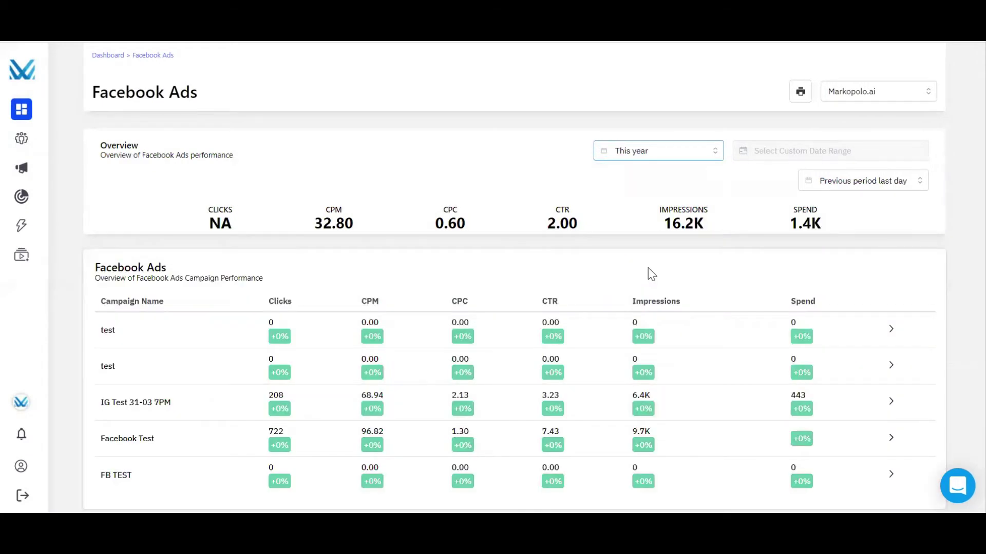
pyautogui.scroll(-2, 651, 274)
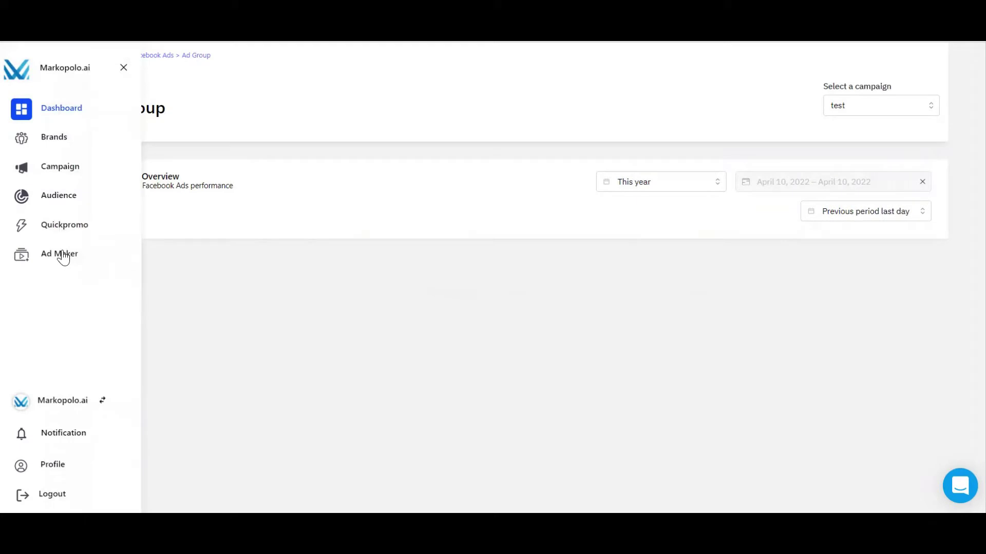
pyautogui.click(61, 253)
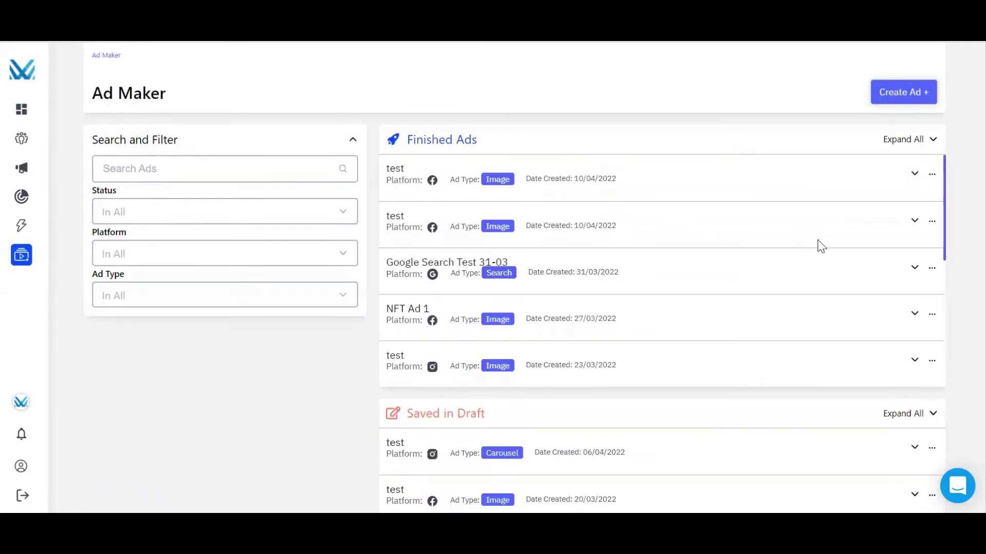
pyautogui.scroll(-2, 821, 245)
pyautogui.scroll(1, 821, 246)
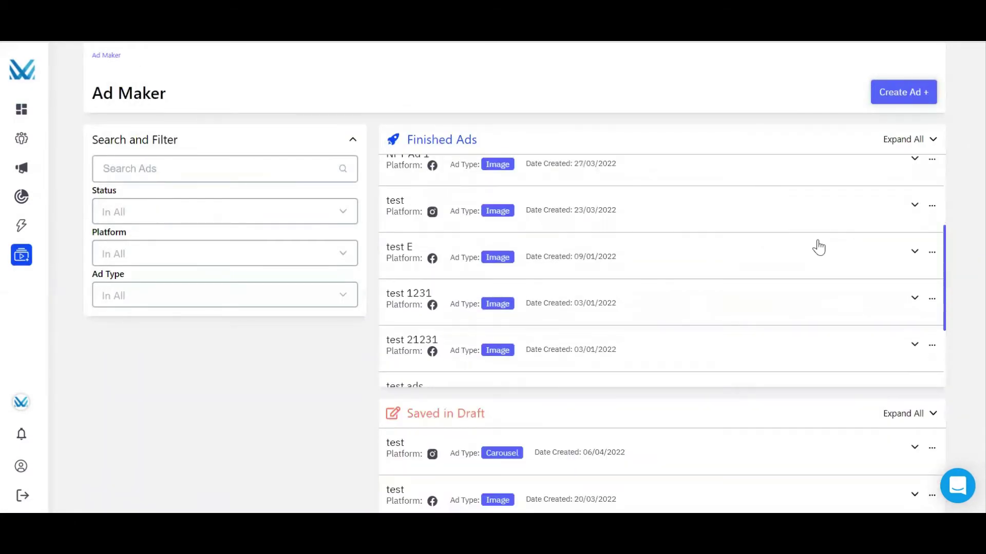
# - Create a new ad named 'test' with platform Facebook and ad type Image
pyautogui.click(904, 92)
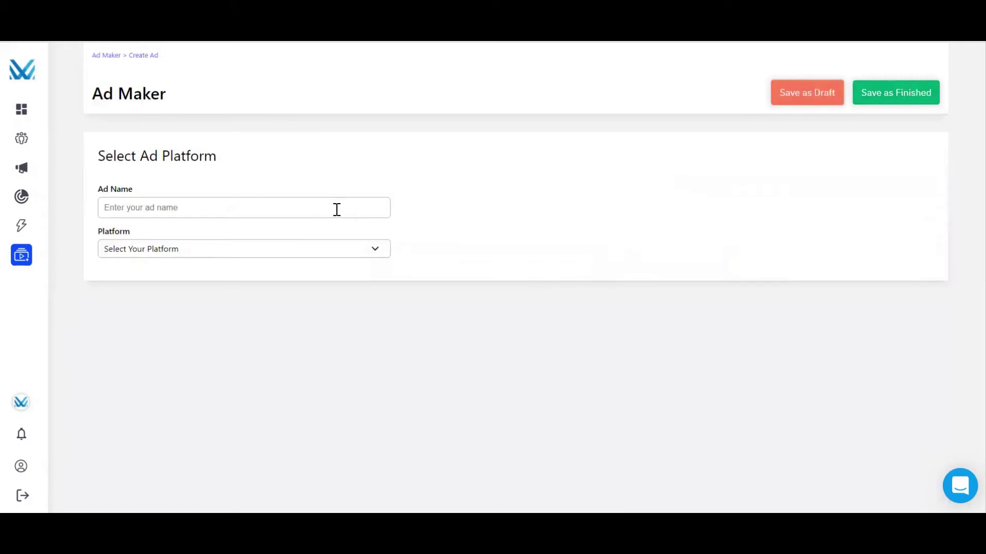
pyautogui.click(337, 210)
pyautogui.write('test')
pyautogui.click(309, 248)
pyautogui.click(285, 270)
pyautogui.click(258, 368)
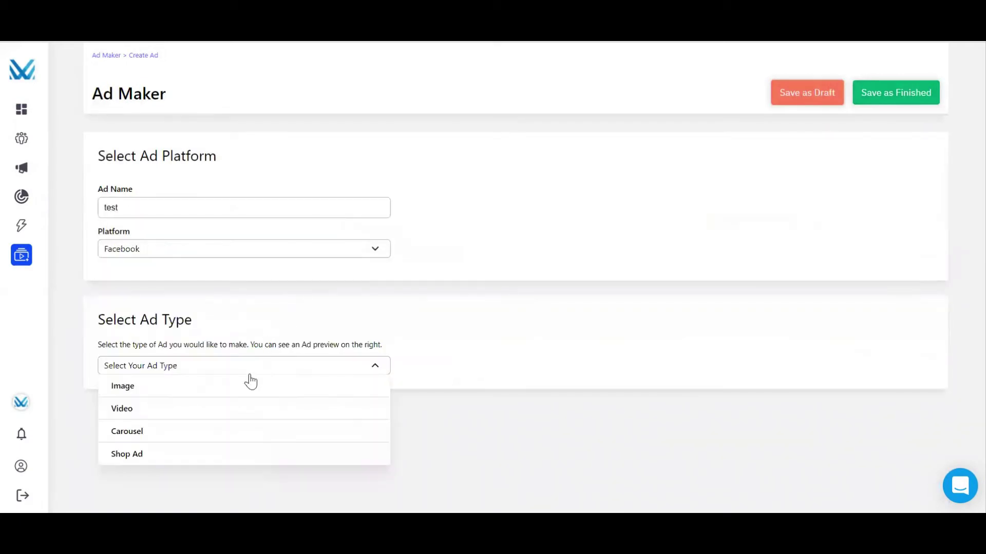
pyautogui.click(247, 384)
pyautogui.scroll(-2, 255, 383)
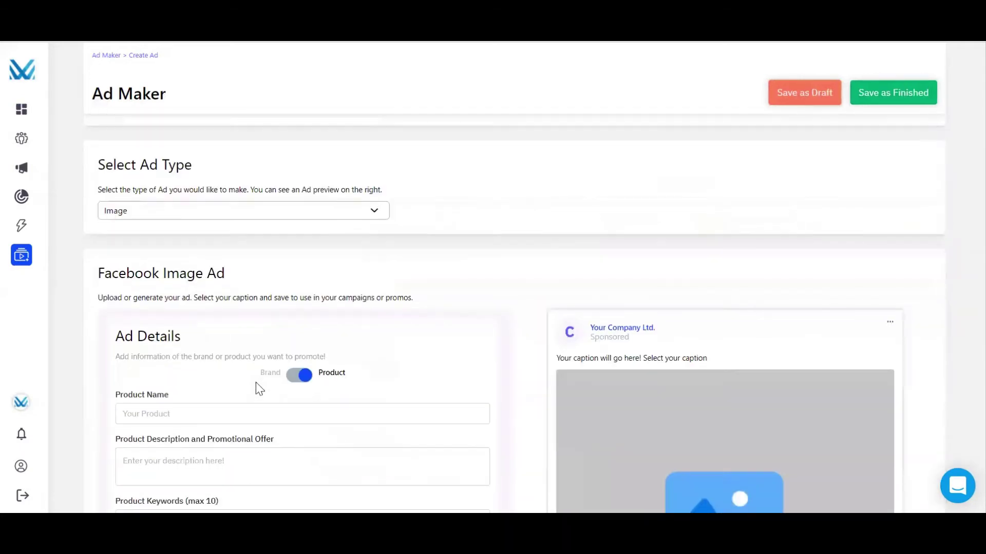
pyautogui.scroll(-2, 255, 383)
pyautogui.scroll(-1, 255, 383)
# - Fill the ad details from brand info and save them with a Persuasive tone
pyautogui.click(299, 220)
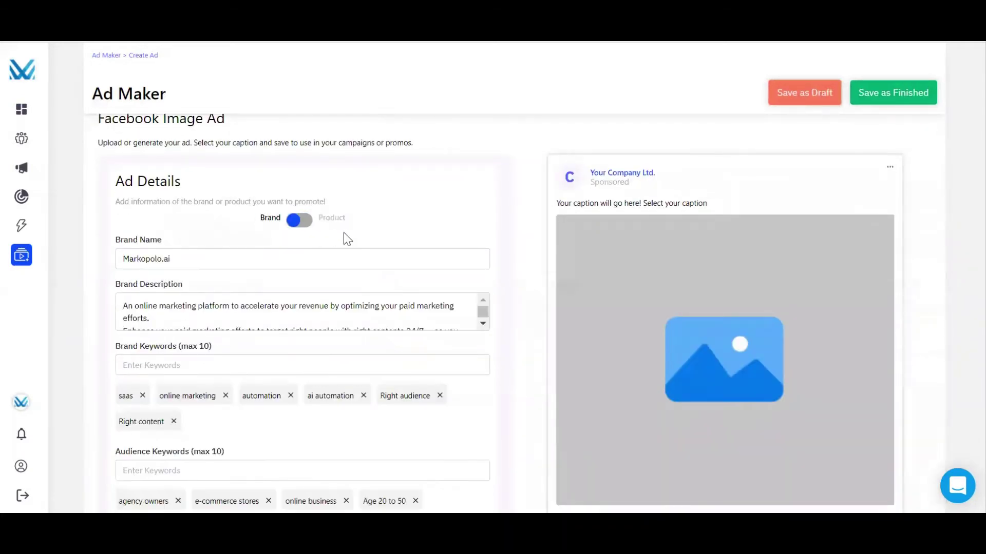
pyautogui.scroll(-3, 360, 262)
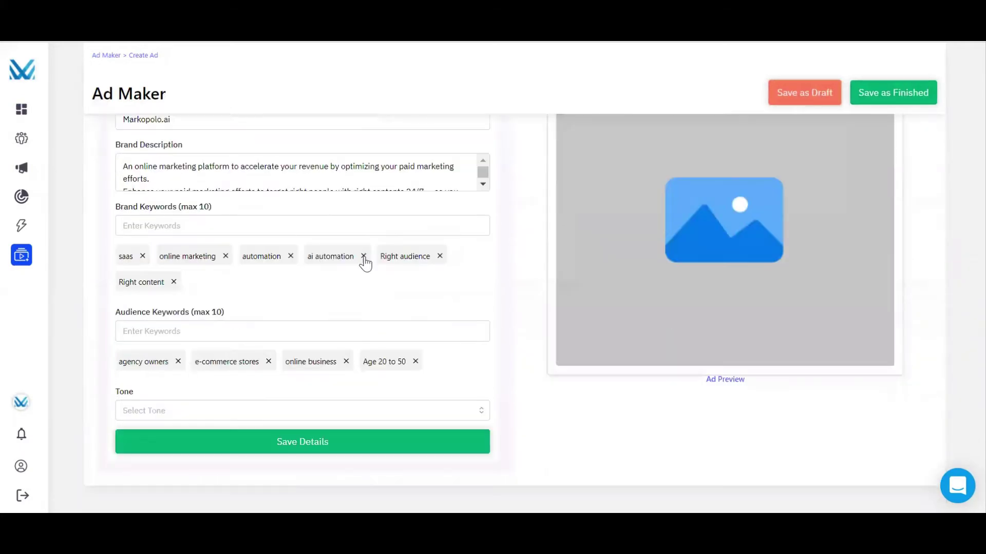
pyautogui.click(324, 411)
pyautogui.click(267, 292)
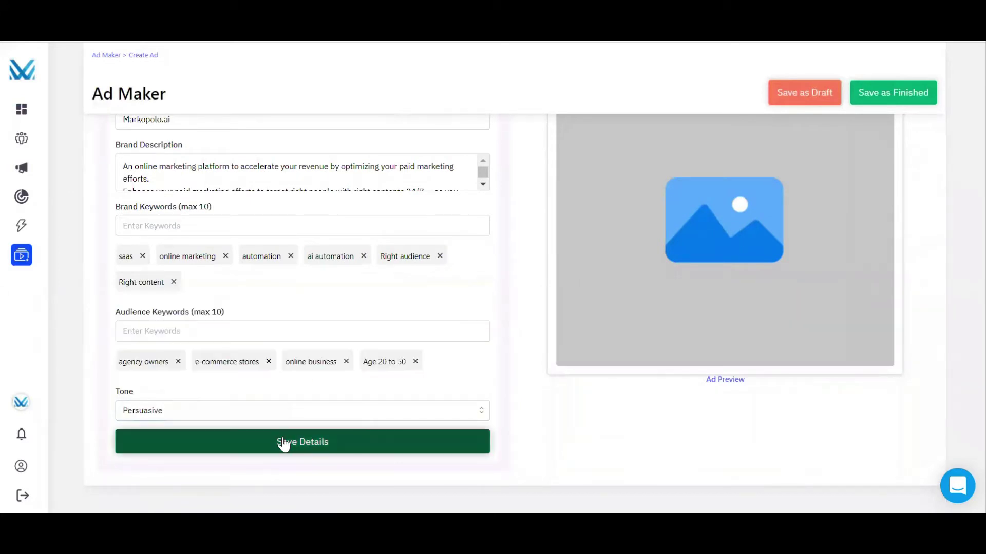
pyautogui.click(284, 441)
pyautogui.scroll(-1, 301, 408)
# - Generate AI suggestions for the ad caption and ad copy, keeping the Persuasive tone
pyautogui.click(462, 409)
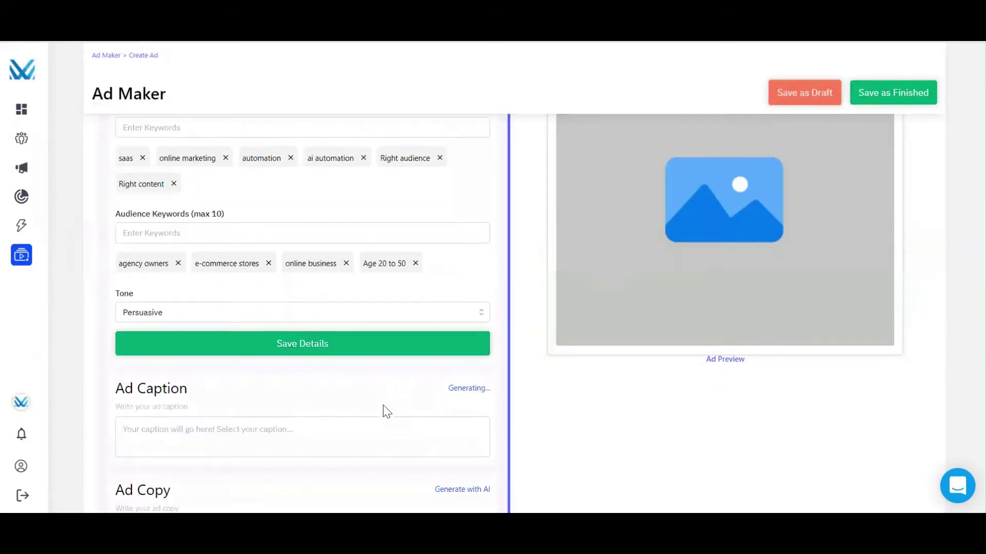
pyautogui.scroll(-2, 383, 405)
pyautogui.click(462, 385)
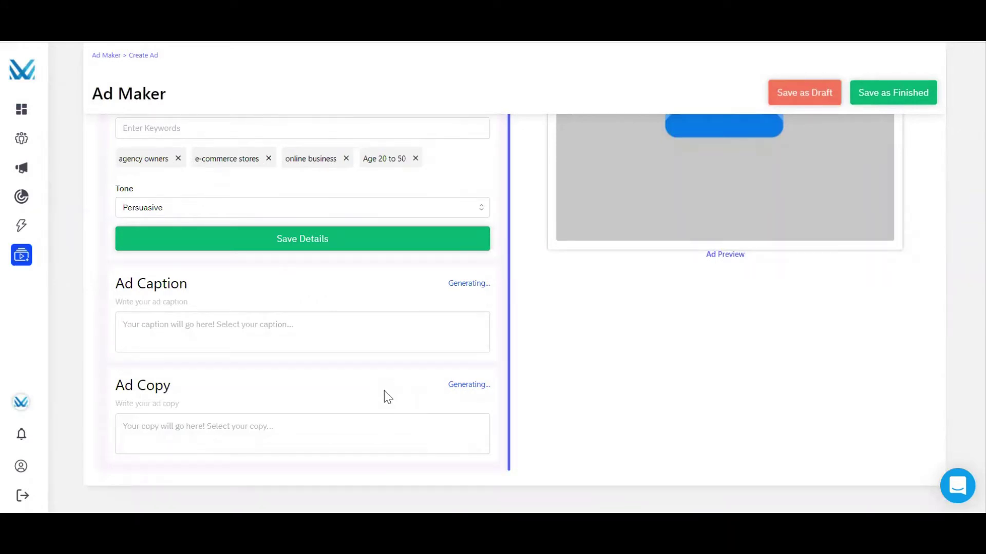
pyautogui.click(379, 210)
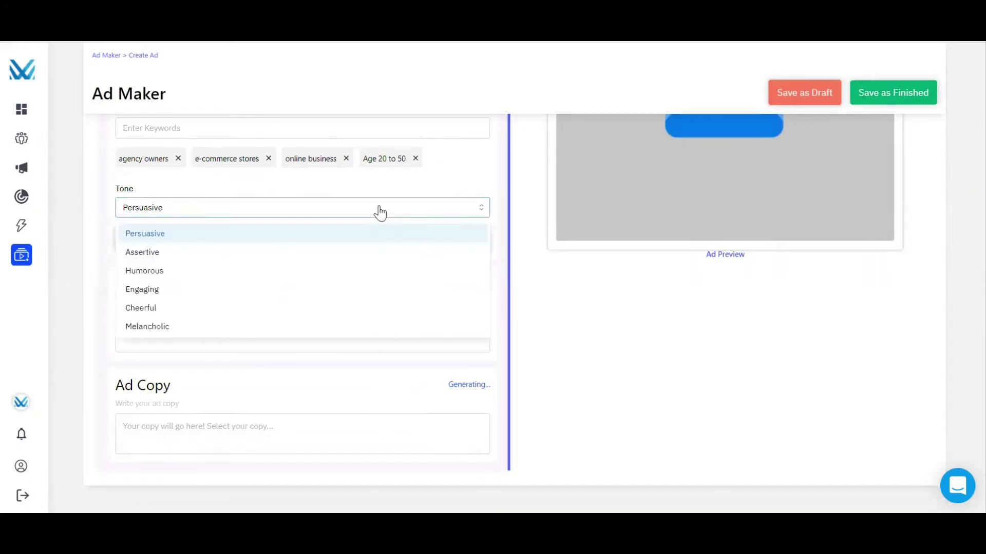
pyautogui.click(411, 218)
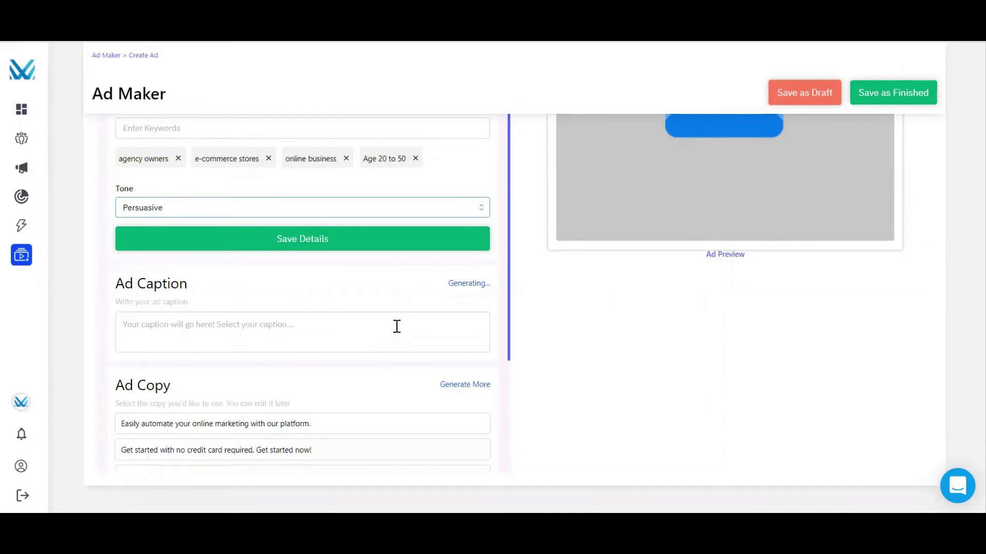
pyautogui.scroll(-3, 394, 327)
pyautogui.scroll(-2, 395, 326)
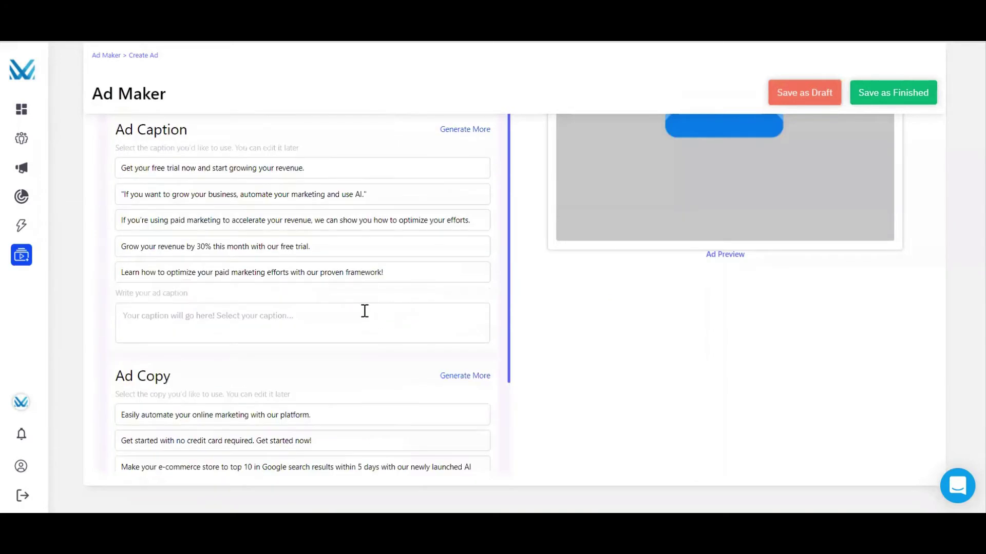
# - Use the first suggested caption and the ad copy 'Easily automate your online marketing with our platform.'
pyautogui.click(312, 171)
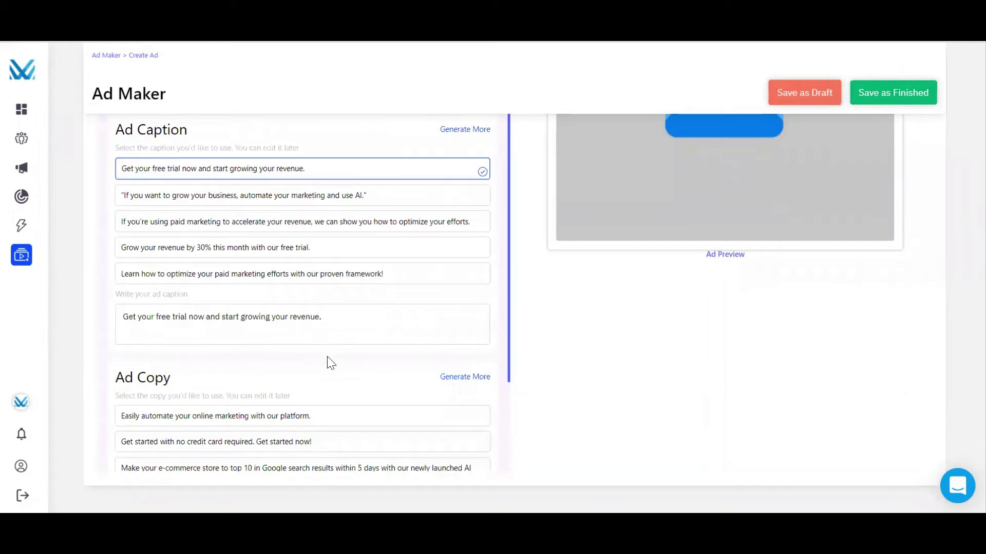
pyautogui.scroll(-3, 327, 363)
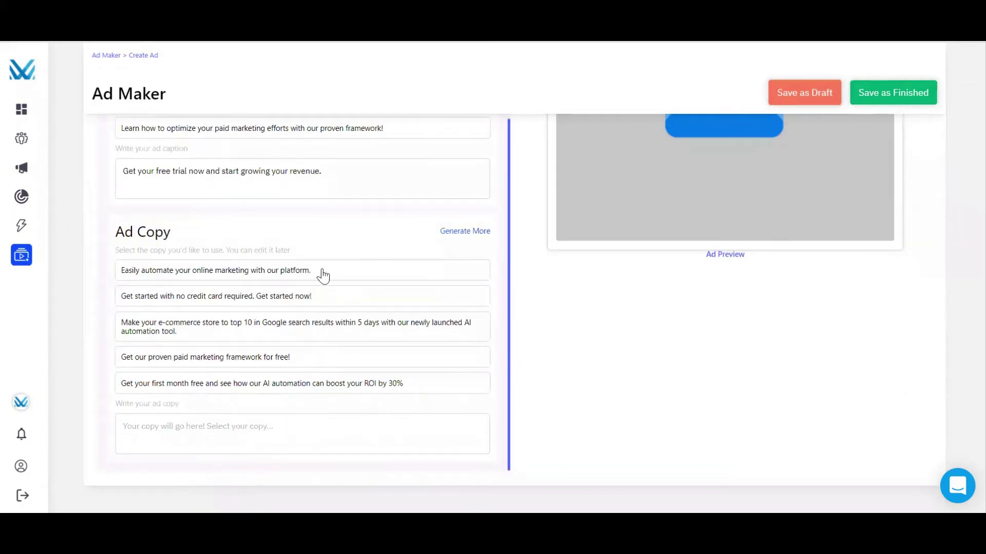
pyautogui.click(322, 271)
pyautogui.scroll(-3, 327, 370)
pyautogui.scroll(-2, 343, 421)
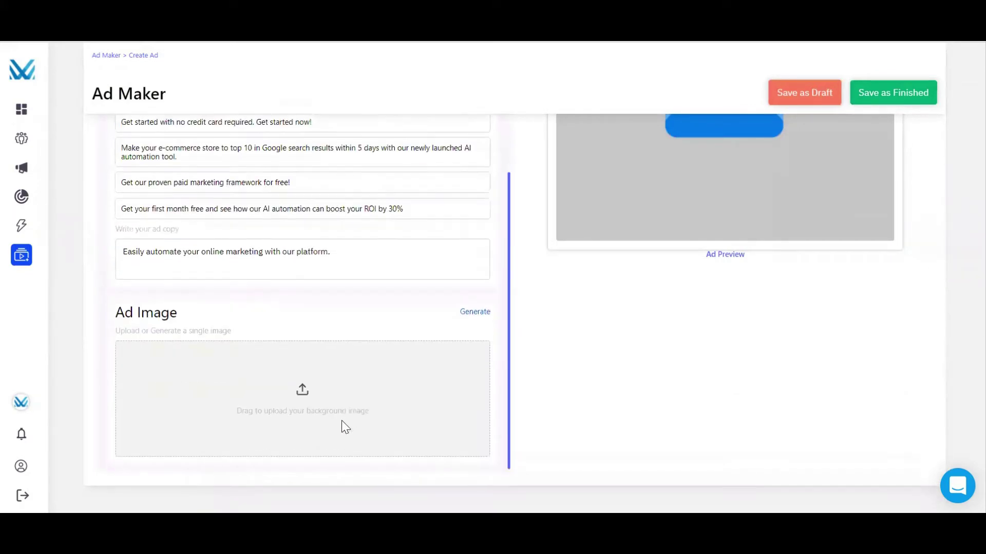
# - Search Pexels for 'computer' and choose the hands-on-backlit-keyboard photo
pyautogui.click(475, 309)
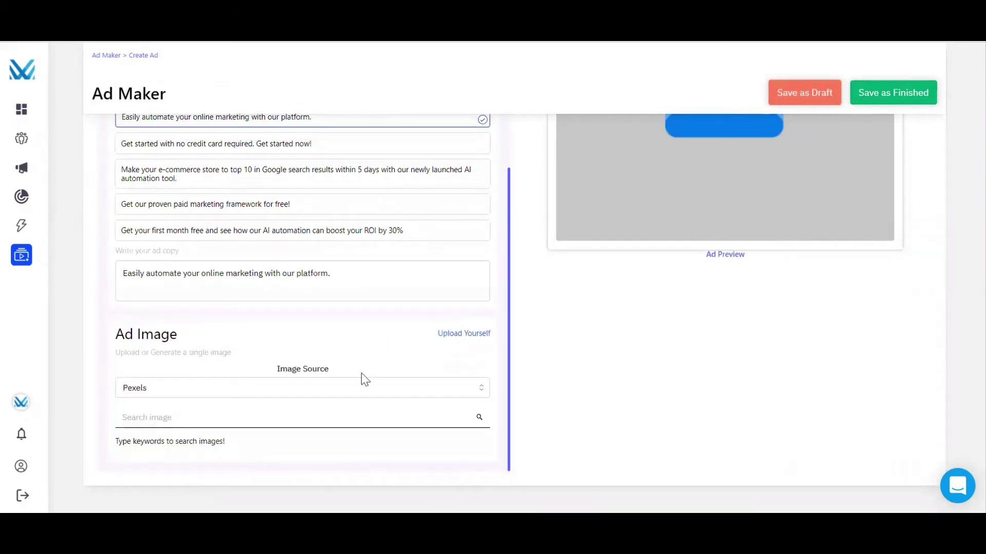
pyautogui.click(358, 389)
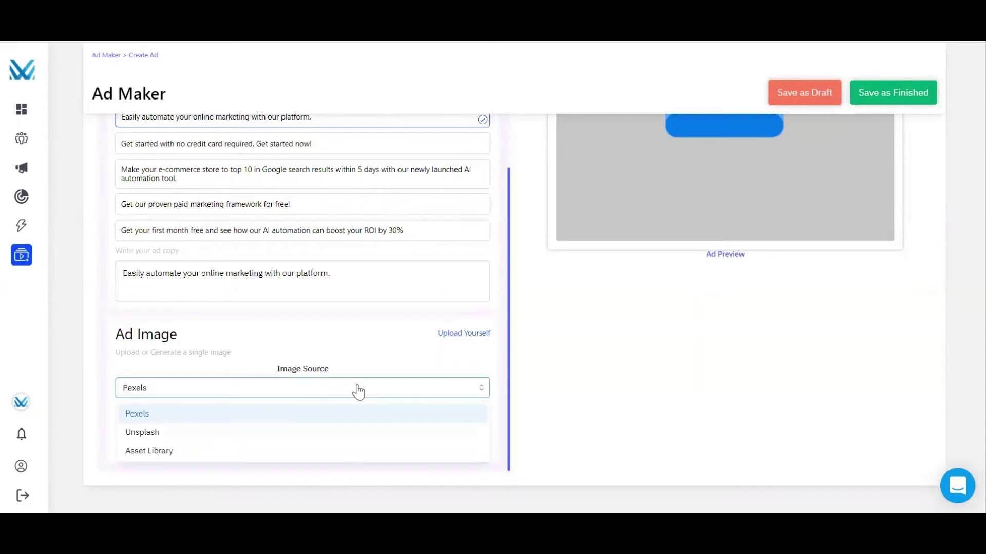
pyautogui.click(334, 416)
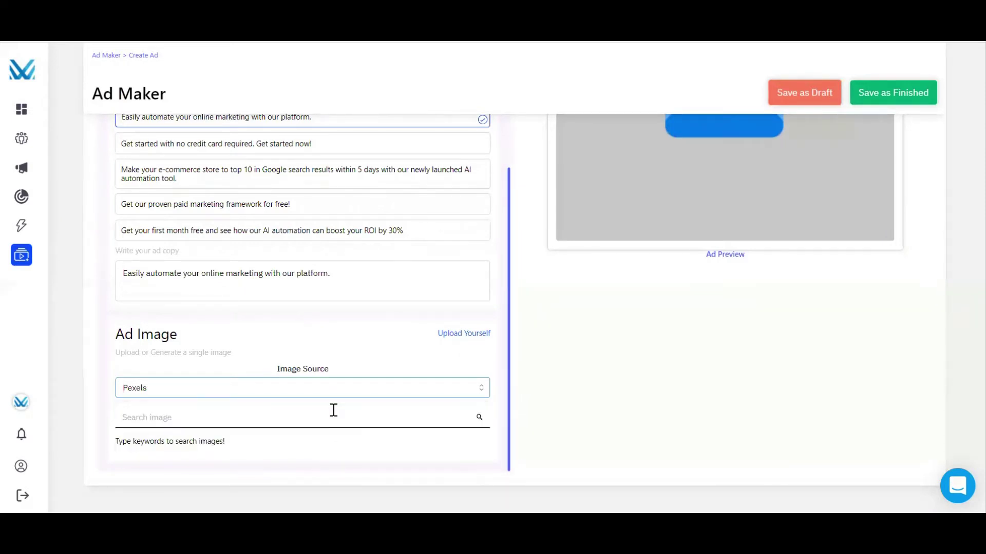
pyautogui.click(325, 419)
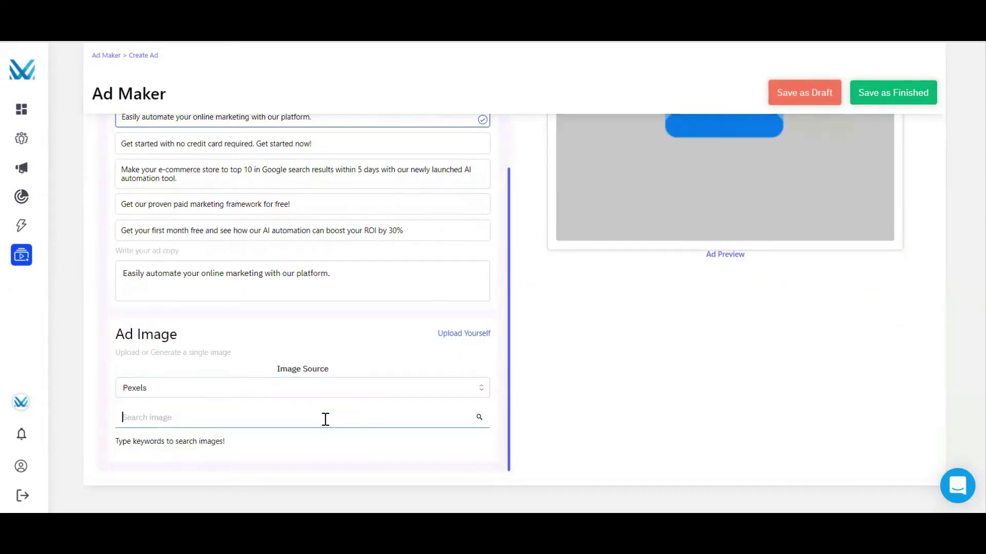
pyautogui.write('computer')
pyautogui.press('Return')
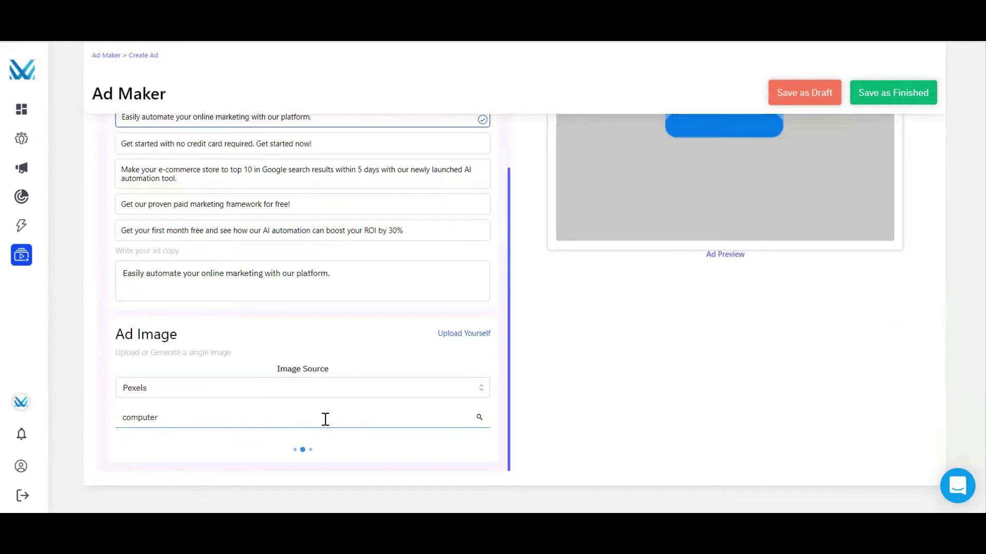
pyautogui.scroll(-4, 325, 419)
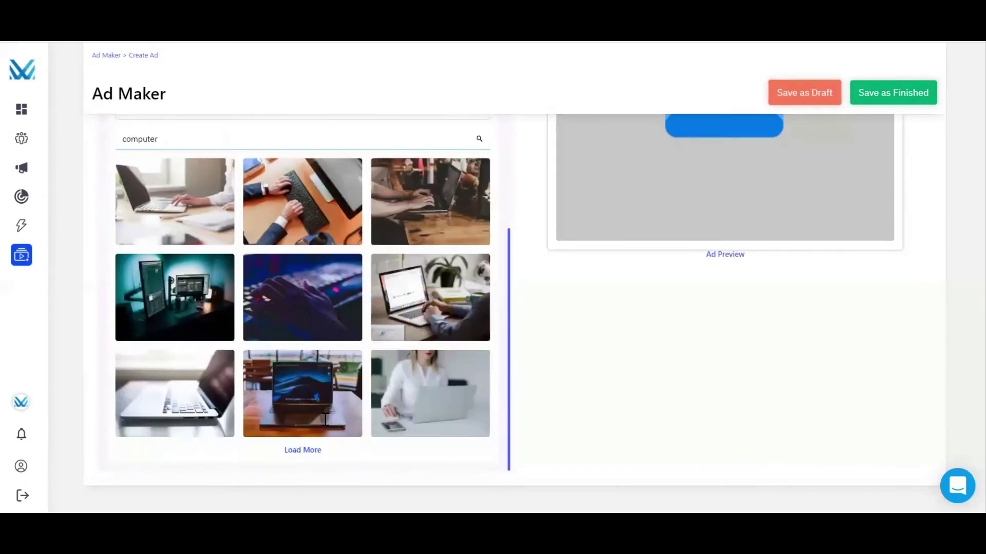
pyautogui.click(313, 317)
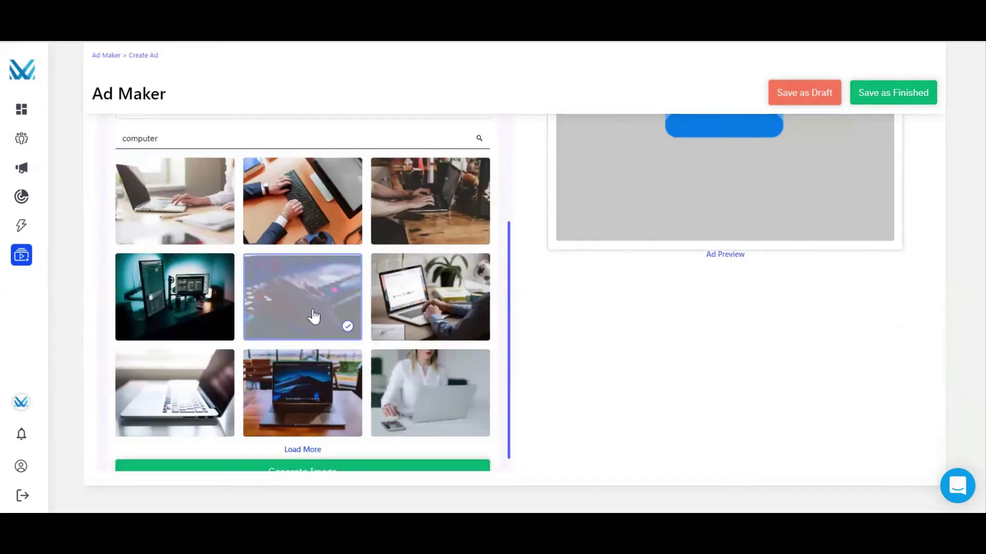
# - Give the keyboard image wide white headline text, save the image, and save the ad as a draft
pyautogui.click(325, 445)
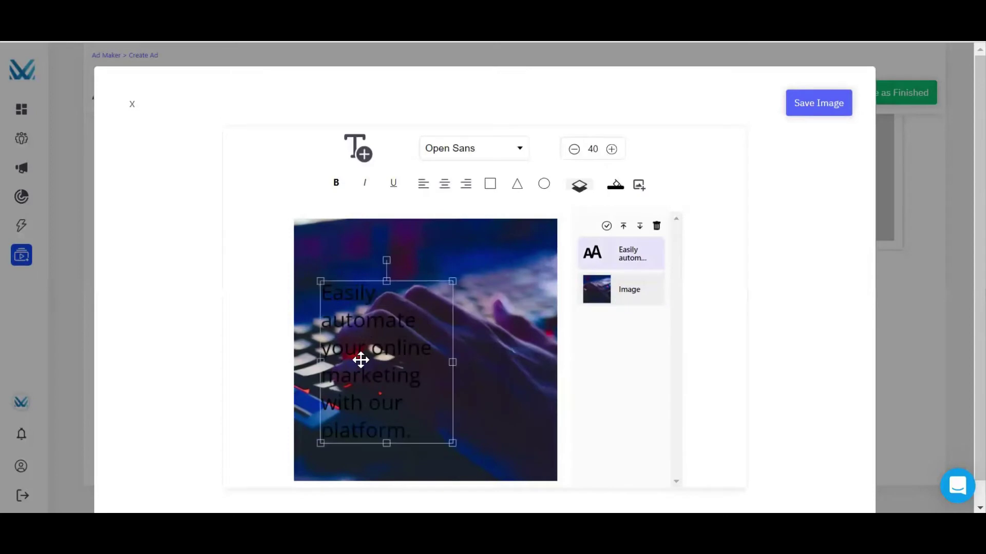
pyautogui.moveTo(370, 329); pyautogui.dragTo(362, 284)
pyautogui.moveTo(445, 318); pyautogui.dragTo(540, 301)
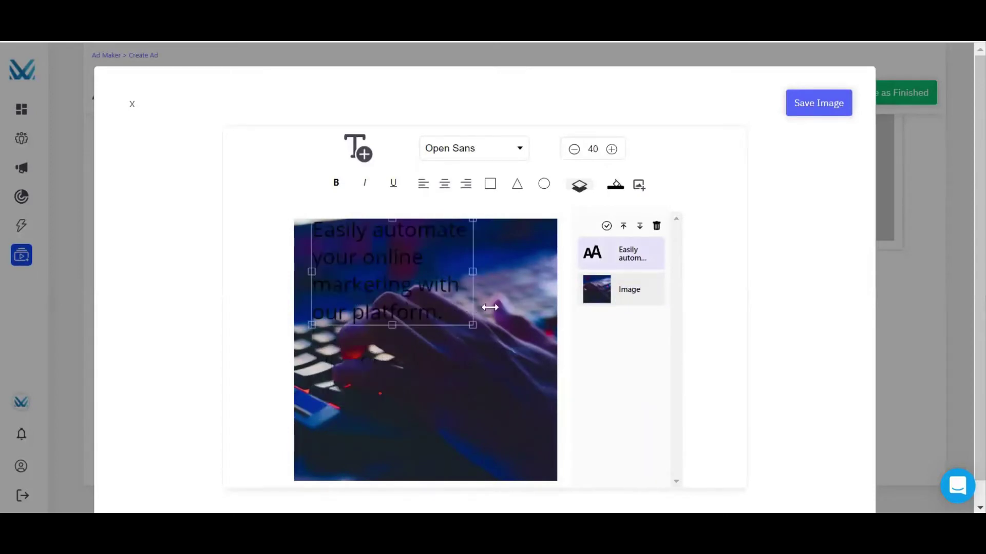
pyautogui.moveTo(460, 265); pyautogui.dragTo(460, 285)
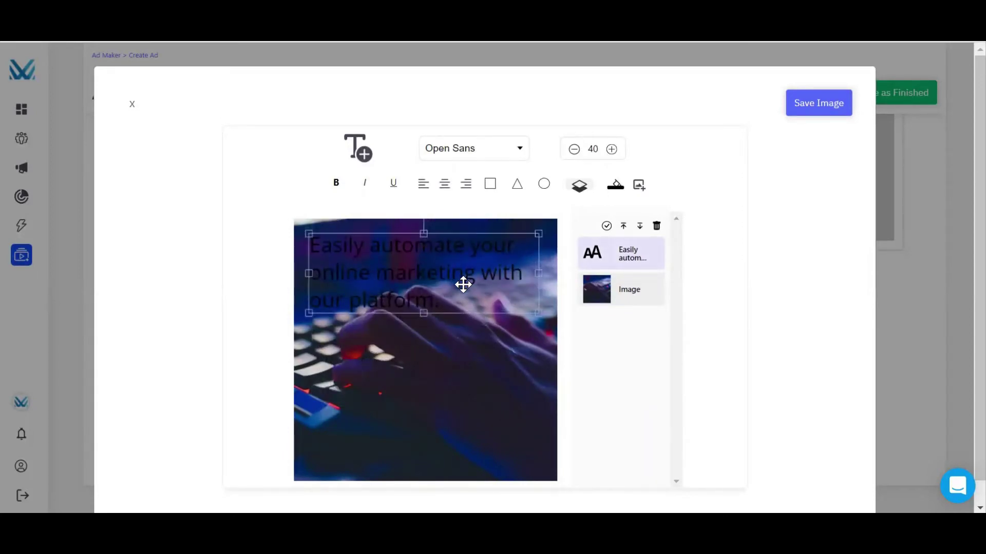
pyautogui.click(616, 186)
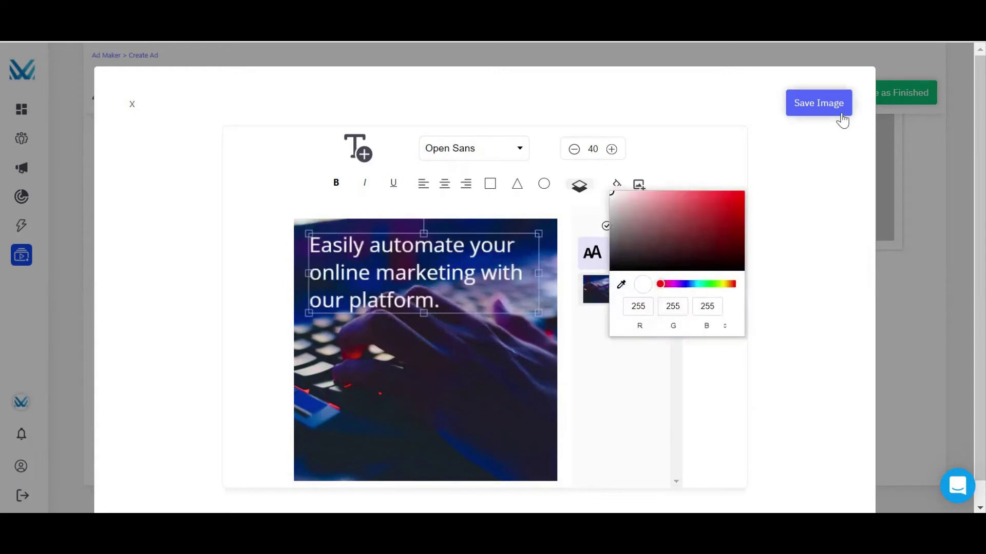
pyautogui.click(818, 104)
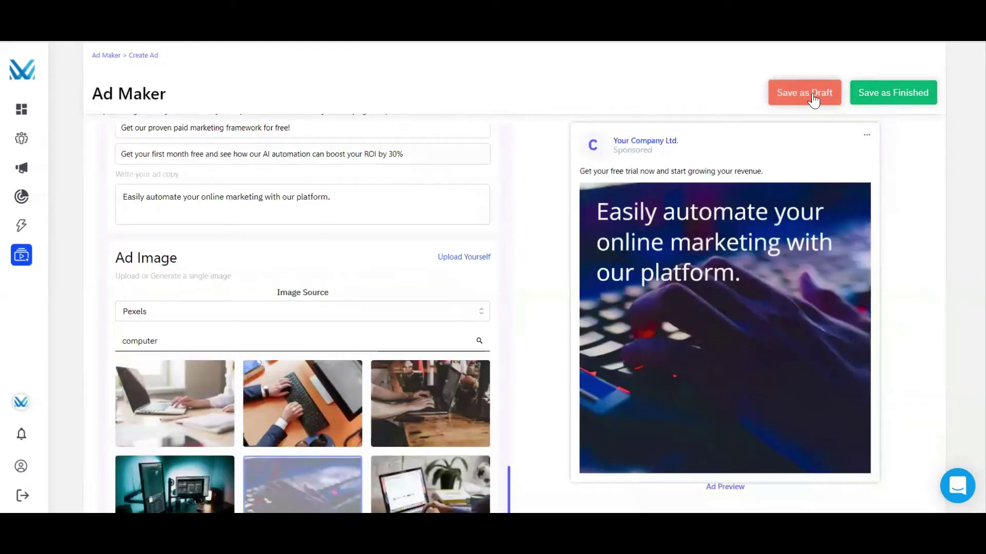
pyautogui.click(813, 94)
pyautogui.moveTo(22, 193)
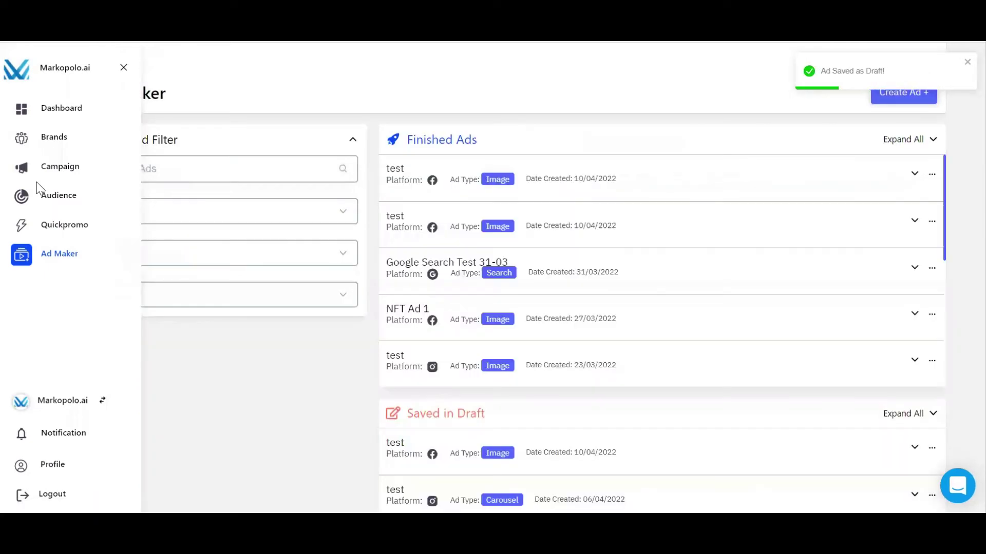
# - Start a new preset audience named 'test' targeting Facebook
pyautogui.click(54, 195)
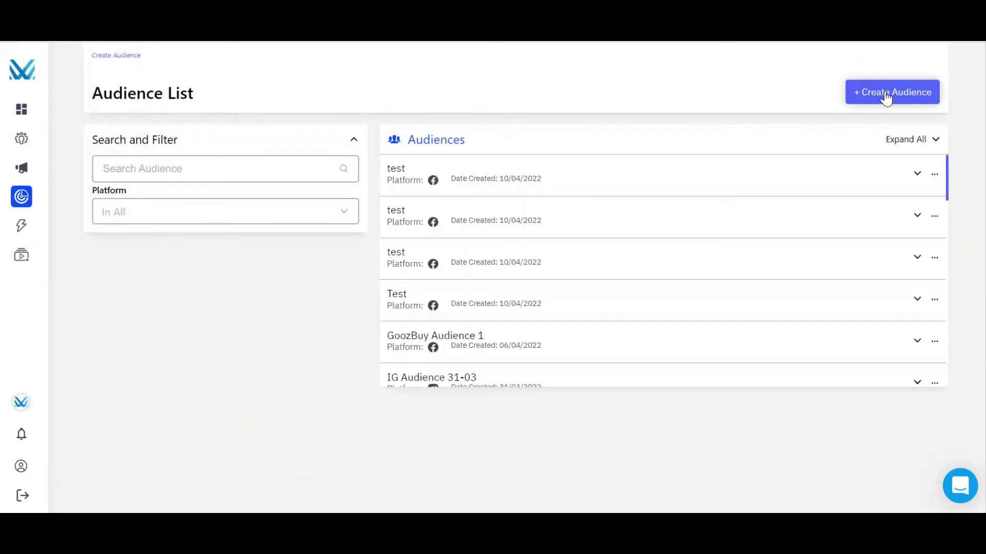
pyautogui.click(886, 95)
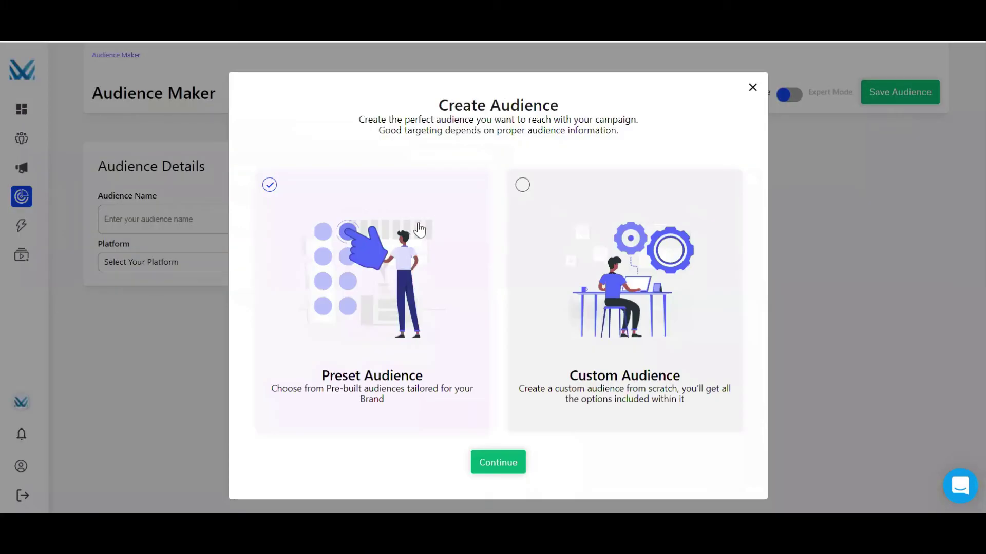
pyautogui.click(642, 274)
pyautogui.click(391, 285)
pyautogui.click(486, 467)
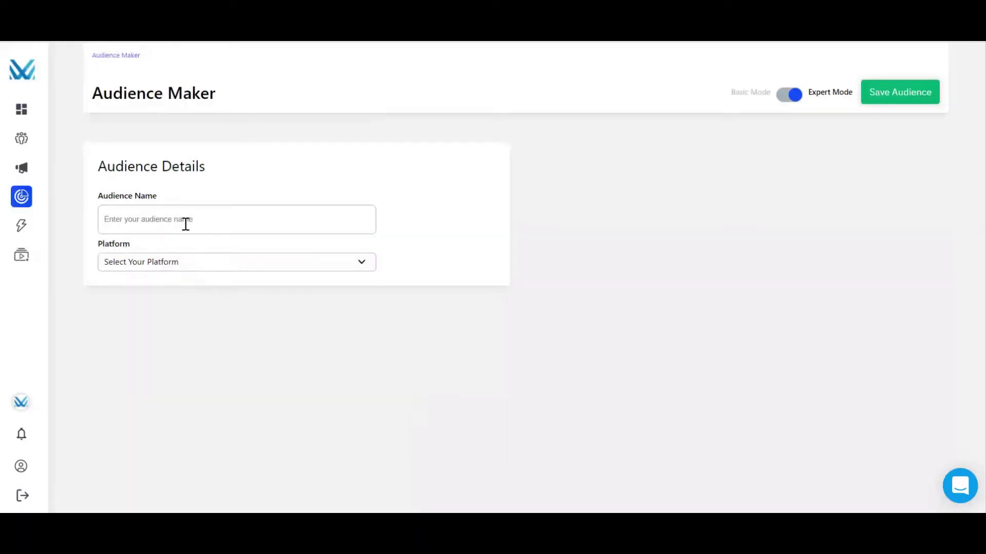
pyautogui.click(184, 223)
pyautogui.write('test')
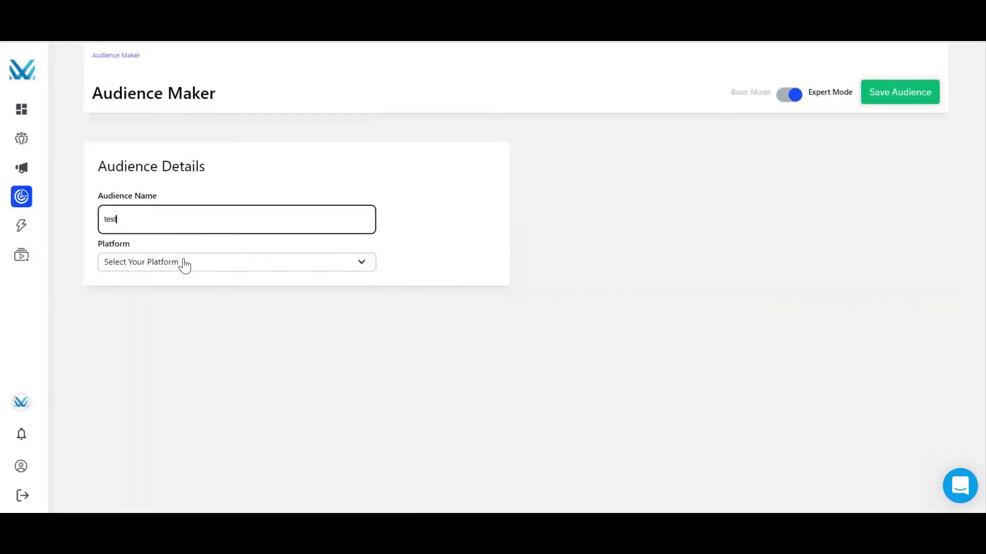
pyautogui.click(185, 261)
pyautogui.click(185, 285)
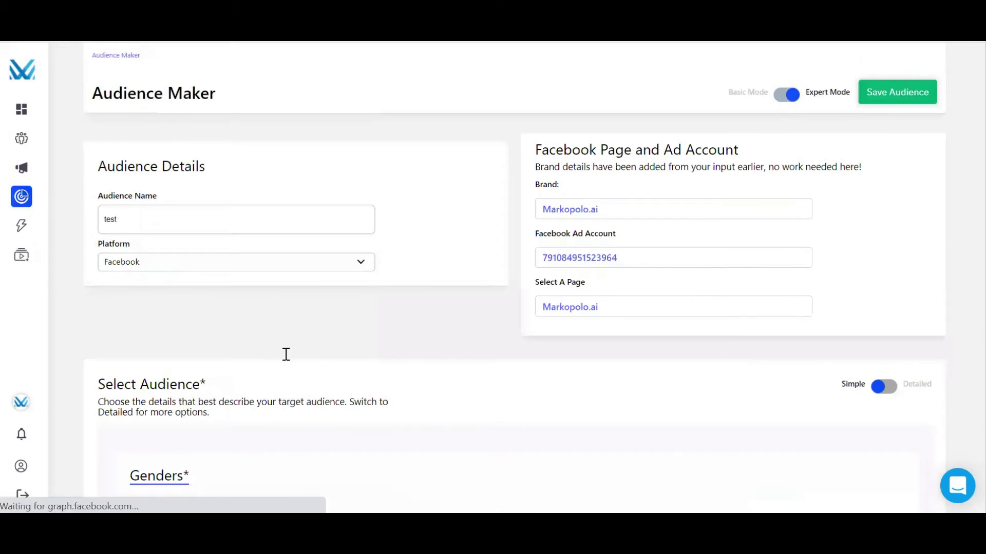
pyautogui.scroll(-5, 284, 354)
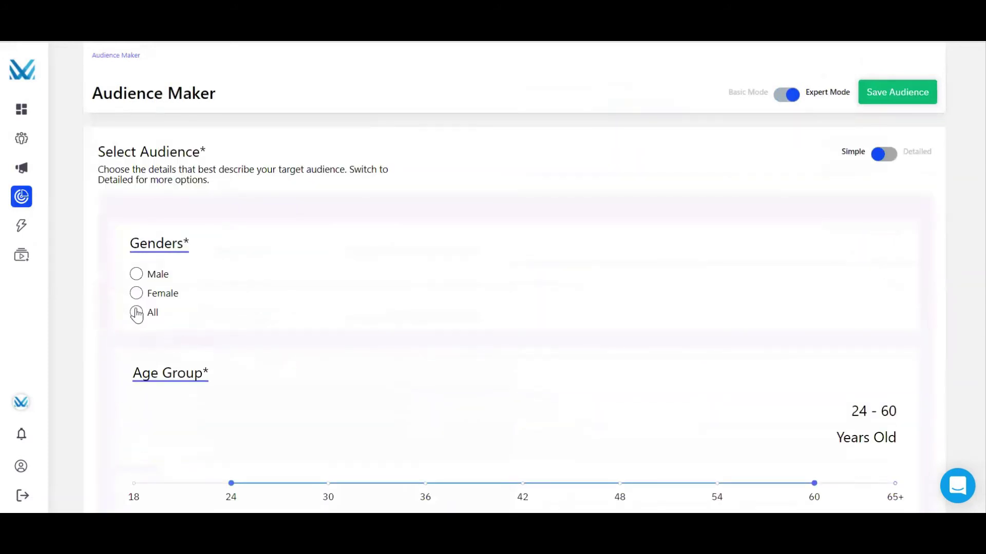
pyautogui.scroll(-5, 308, 294)
pyautogui.moveTo(815, 251); pyautogui.dragTo(603, 251)
pyautogui.scroll(-1, 701, 290)
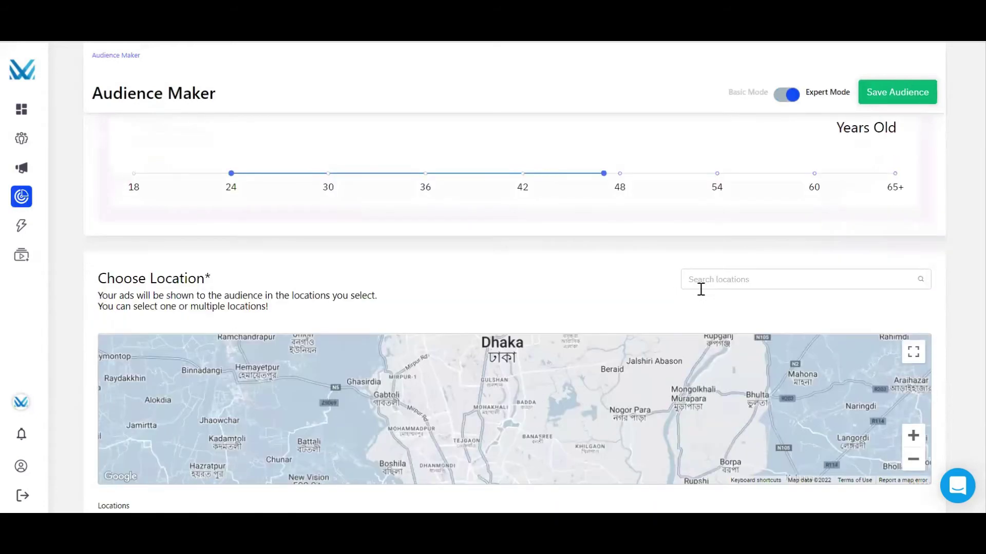
# - Add San Francisco, CA, USA and Texas City, TX, USA as target locations
pyautogui.click(724, 279)
pyautogui.write('san')
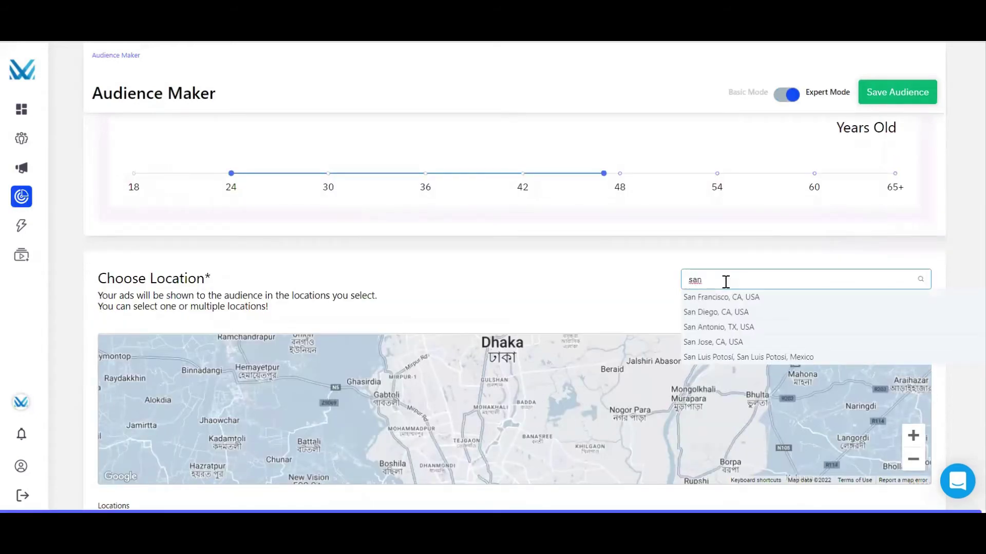
pyautogui.click(747, 298)
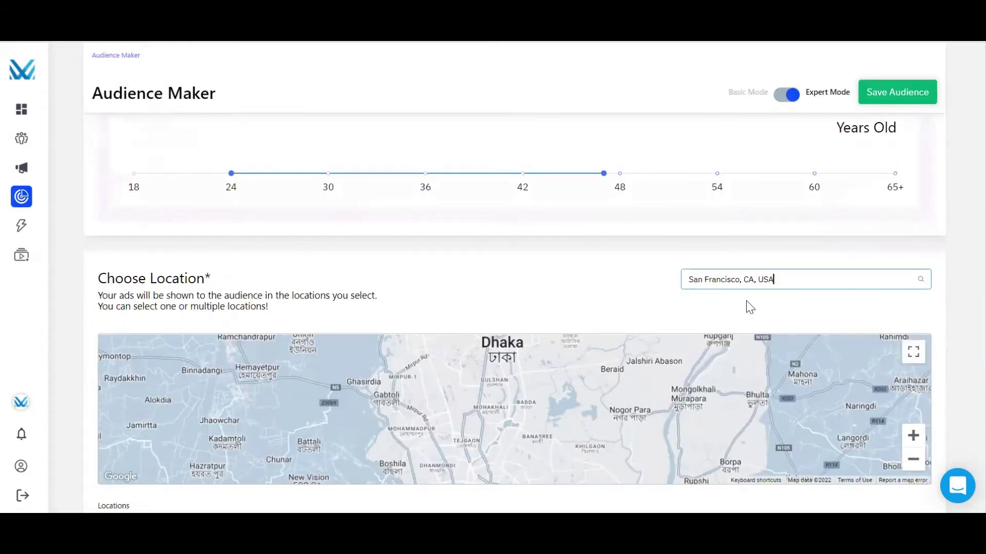
pyautogui.write('texas')
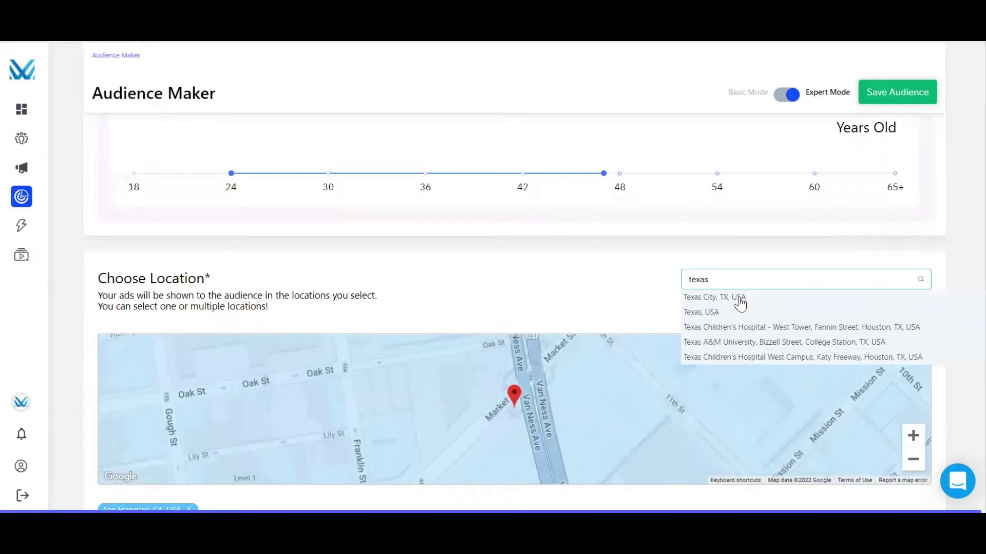
pyautogui.click(714, 297)
pyautogui.scroll(-5, 612, 301)
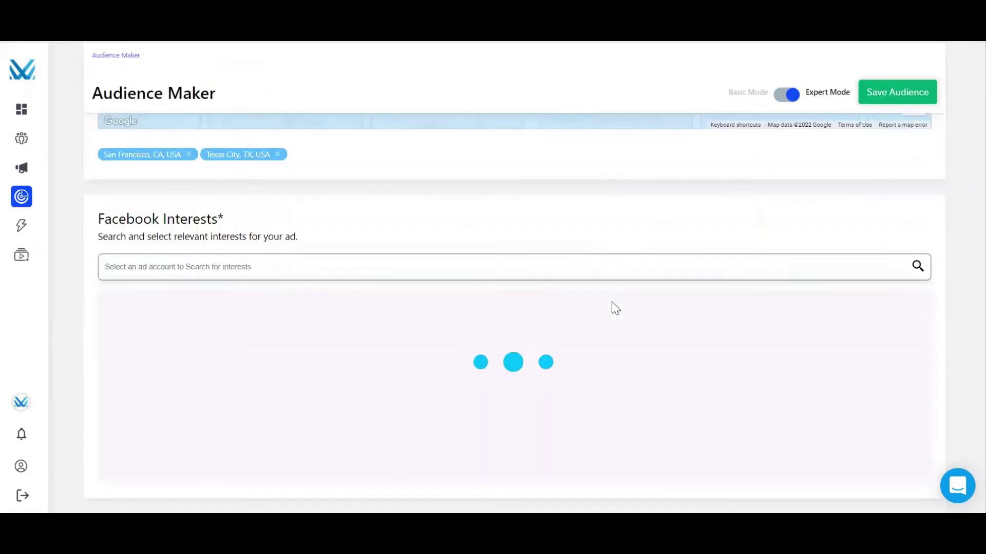
pyautogui.scroll(-4, 614, 308)
pyautogui.scroll(-4, 615, 307)
pyautogui.scroll(-4, 615, 308)
pyautogui.scroll(-4, 614, 308)
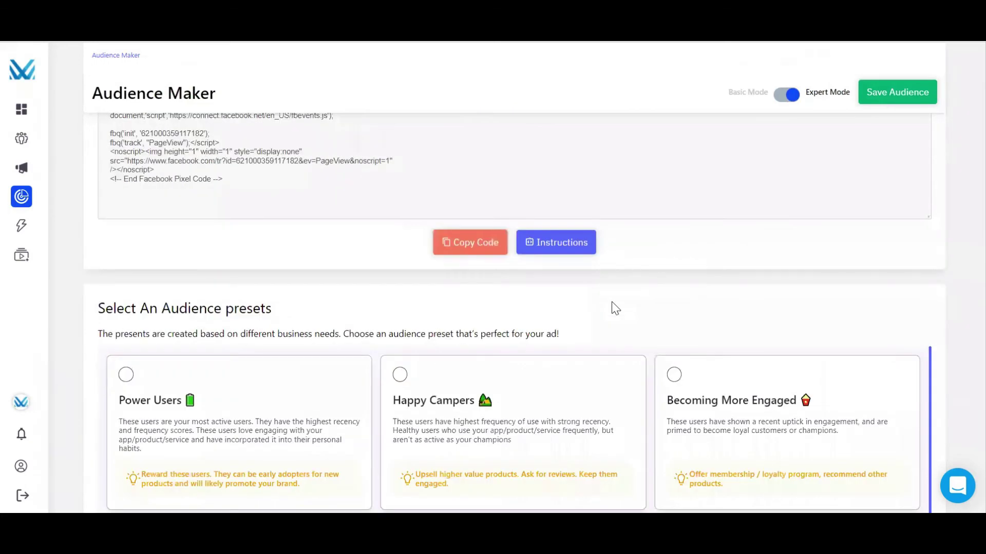
pyautogui.scroll(-3, 615, 307)
pyautogui.scroll(-2, 615, 308)
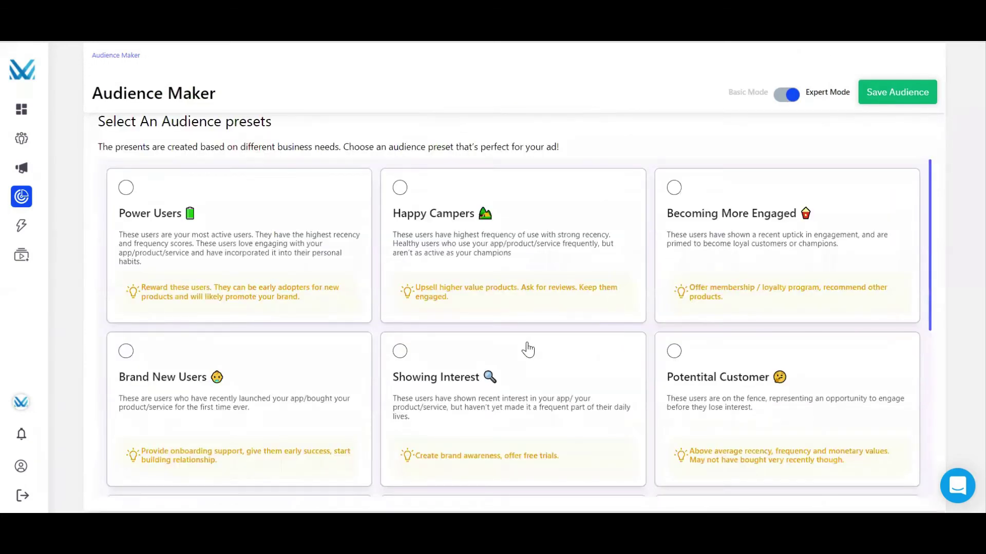
pyautogui.scroll(-2, 527, 349)
pyautogui.scroll(-2, 527, 349)
pyautogui.scroll(-2, 527, 349)
pyautogui.scroll(-2, 528, 349)
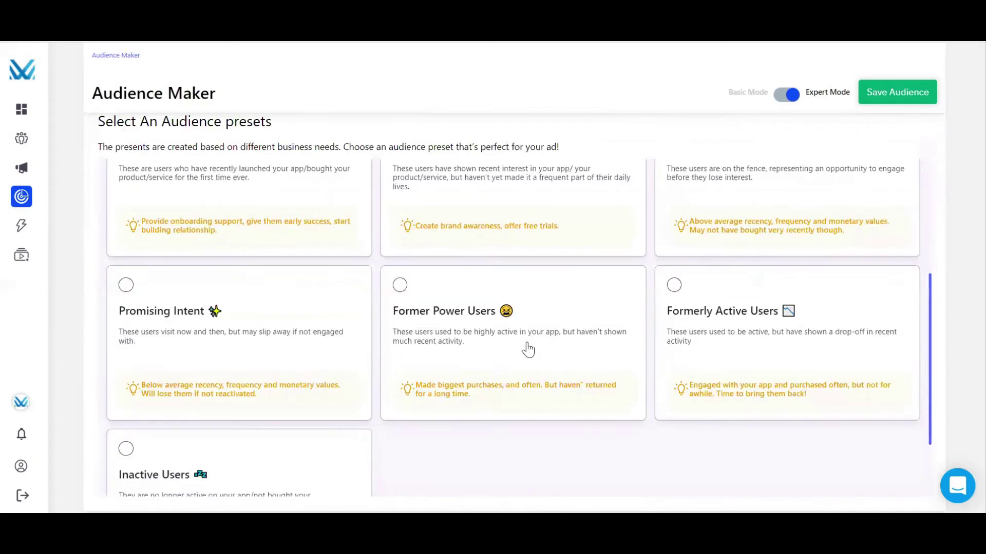
pyautogui.scroll(-1, 527, 349)
pyautogui.scroll(-1, 527, 349)
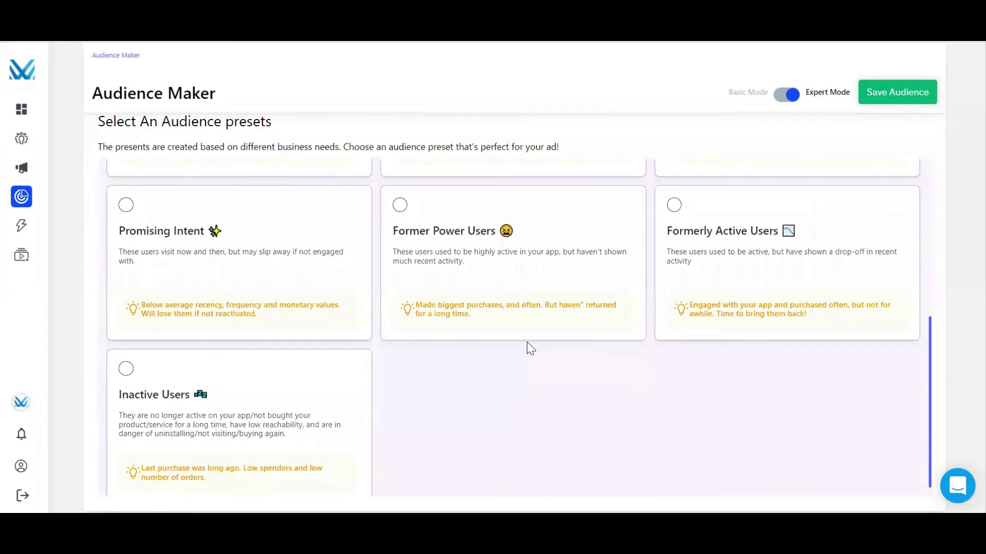
pyautogui.scroll(-1, 526, 342)
pyautogui.scroll(2, 527, 342)
pyautogui.scroll(3, 527, 342)
pyautogui.scroll(2, 528, 349)
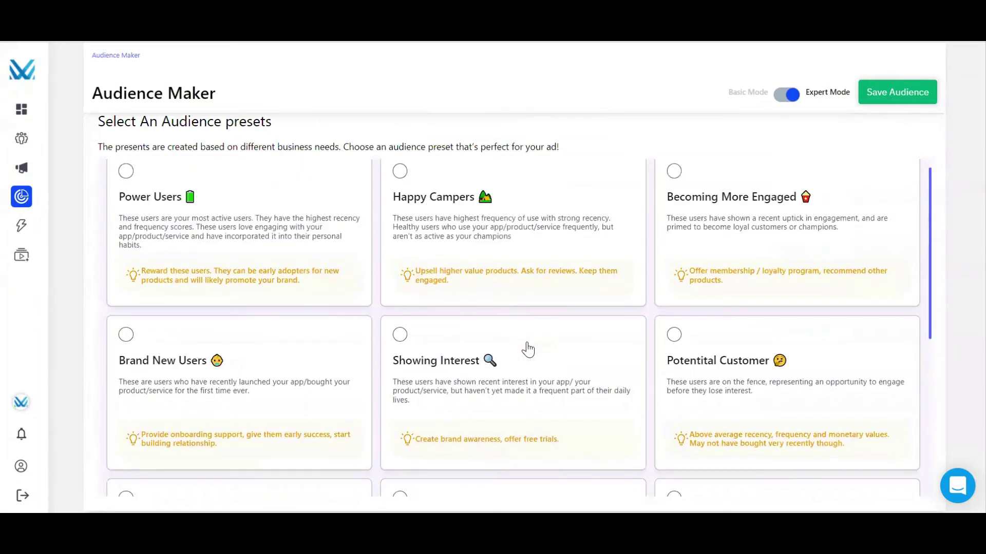
pyautogui.scroll(1, 527, 348)
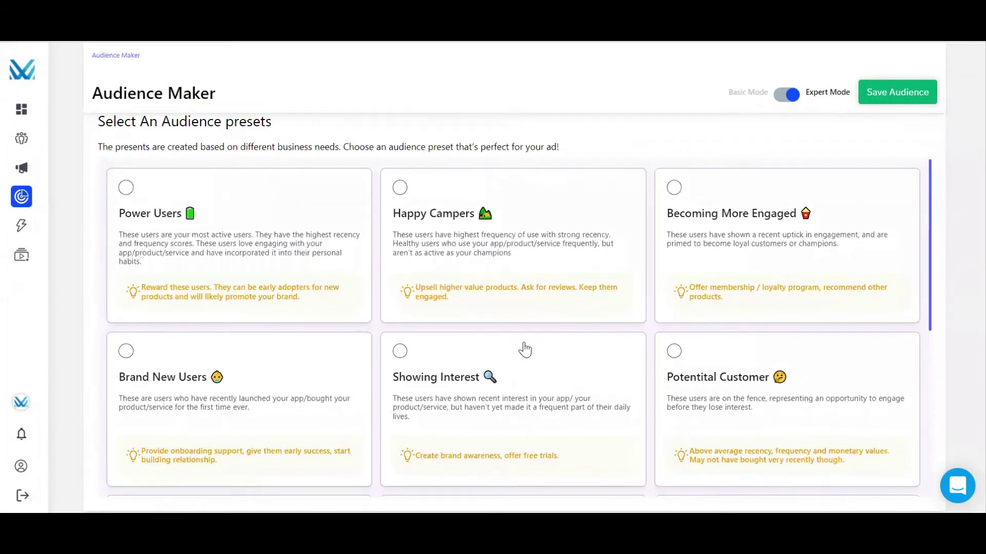
# - Select the Power Users preset and save the 'test' audience
pyautogui.click(129, 191)
pyautogui.scroll(2, 593, 241)
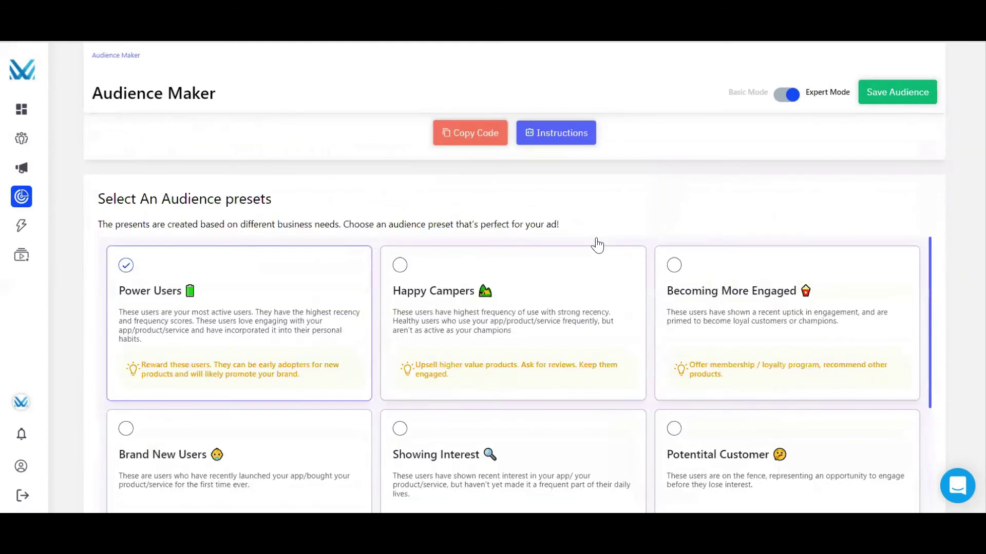
pyautogui.scroll(3, 598, 245)
pyautogui.scroll(3, 595, 244)
pyautogui.scroll(3, 594, 244)
pyautogui.scroll(2, 589, 340)
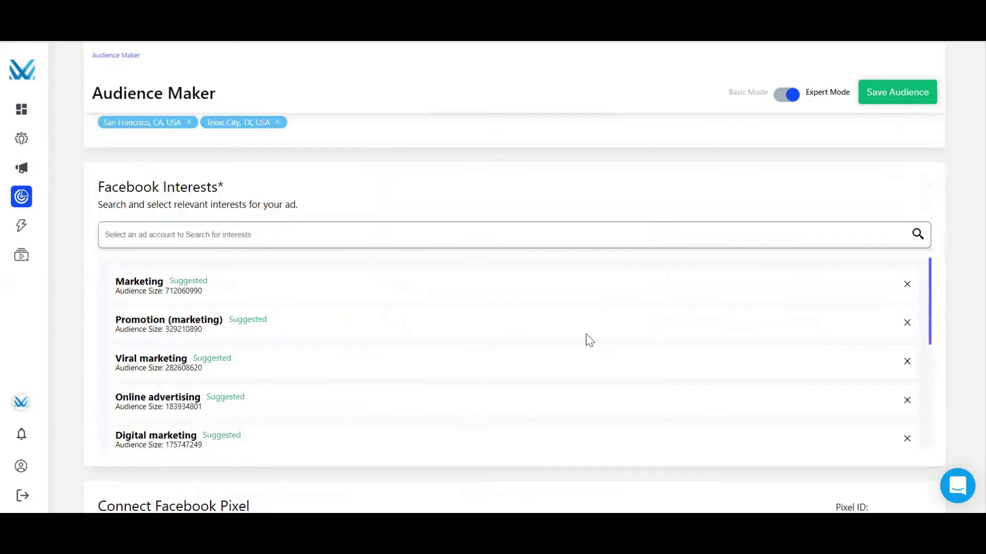
pyautogui.scroll(-3, 590, 340)
pyautogui.scroll(3, 589, 340)
pyautogui.scroll(2, 589, 340)
pyautogui.click(894, 97)
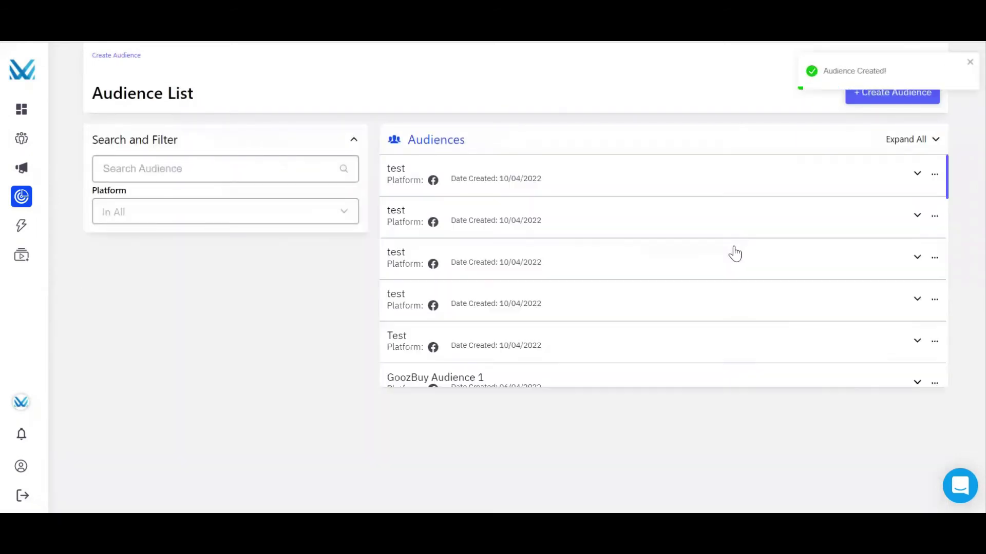
pyautogui.scroll(-5, 732, 247)
pyautogui.scroll(-5, 732, 251)
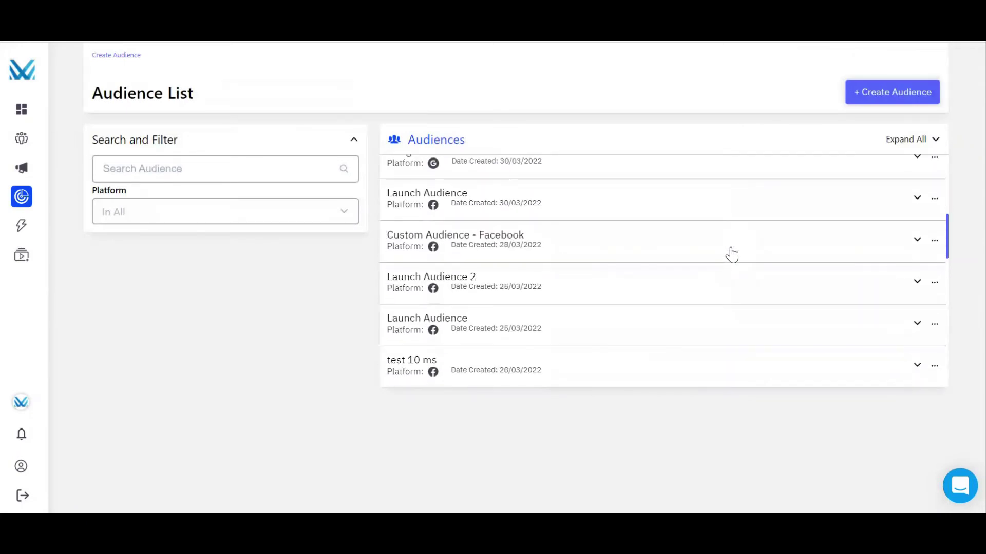
pyautogui.scroll(5, 731, 253)
pyautogui.scroll(5, 732, 252)
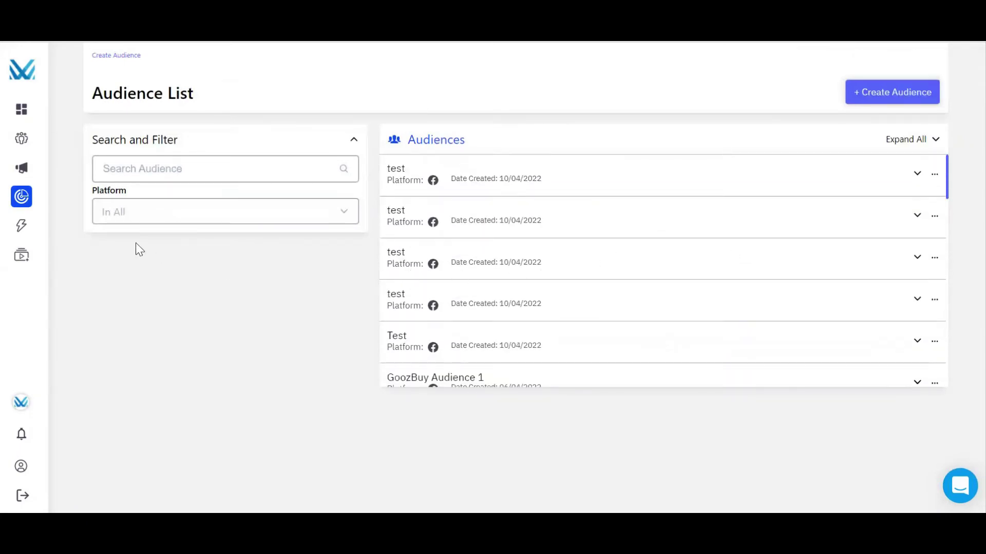
# - Start a new campaign named test that runs on Facebook, Instagram and Google
pyautogui.moveTo(22, 197)
pyautogui.click(60, 167)
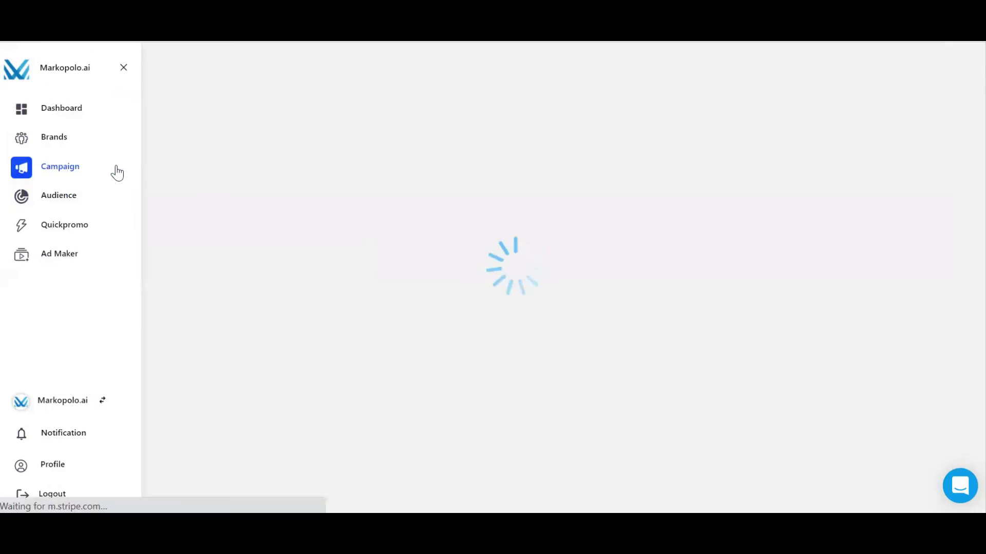
pyautogui.click(876, 94)
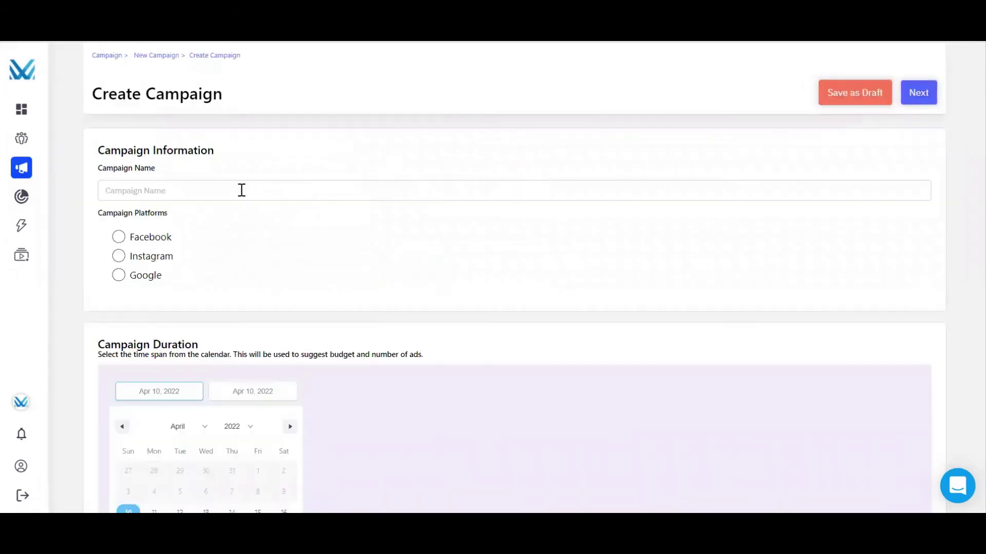
pyautogui.click(233, 193)
pyautogui.write('test')
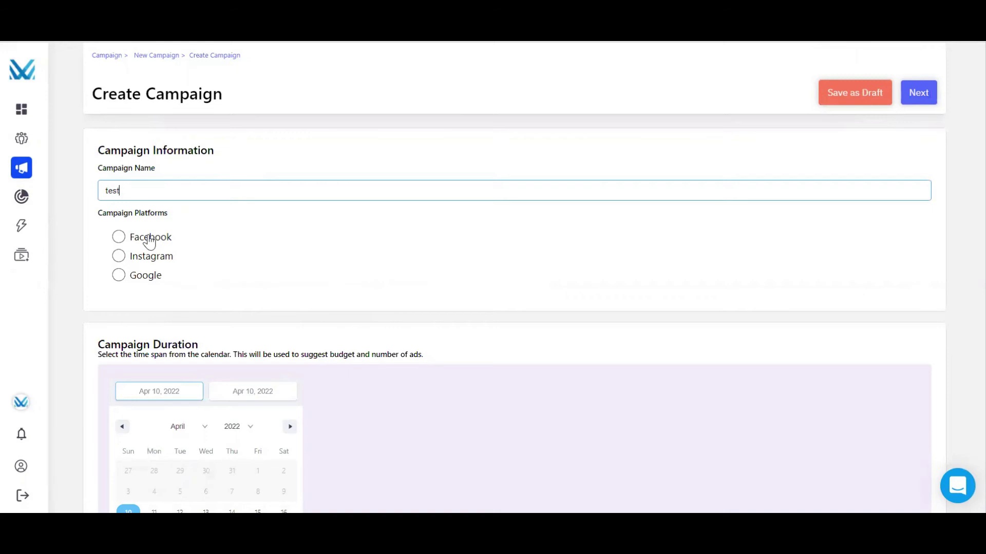
pyautogui.click(119, 237)
pyautogui.click(118, 257)
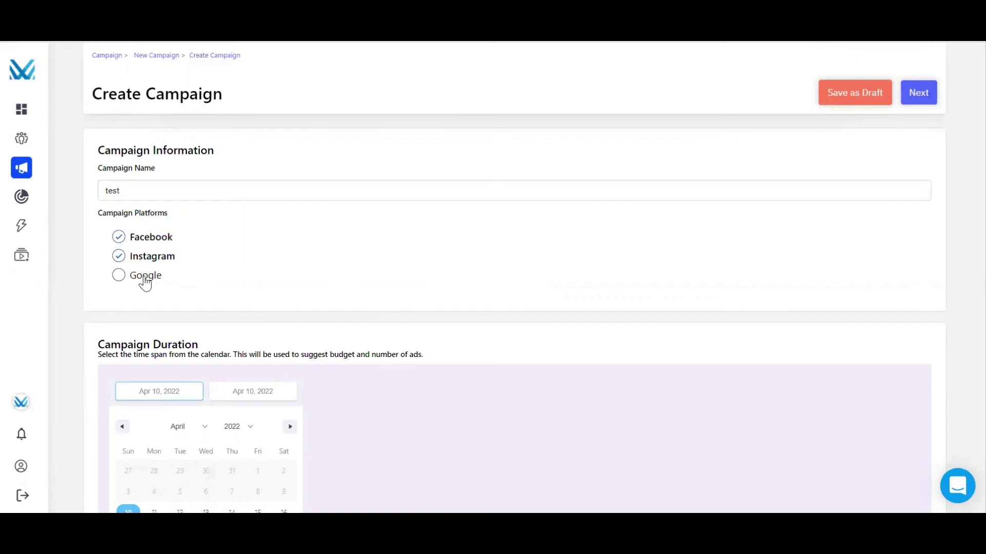
pyautogui.click(118, 276)
pyautogui.scroll(-1, 308, 278)
pyautogui.scroll(-1, 392, 292)
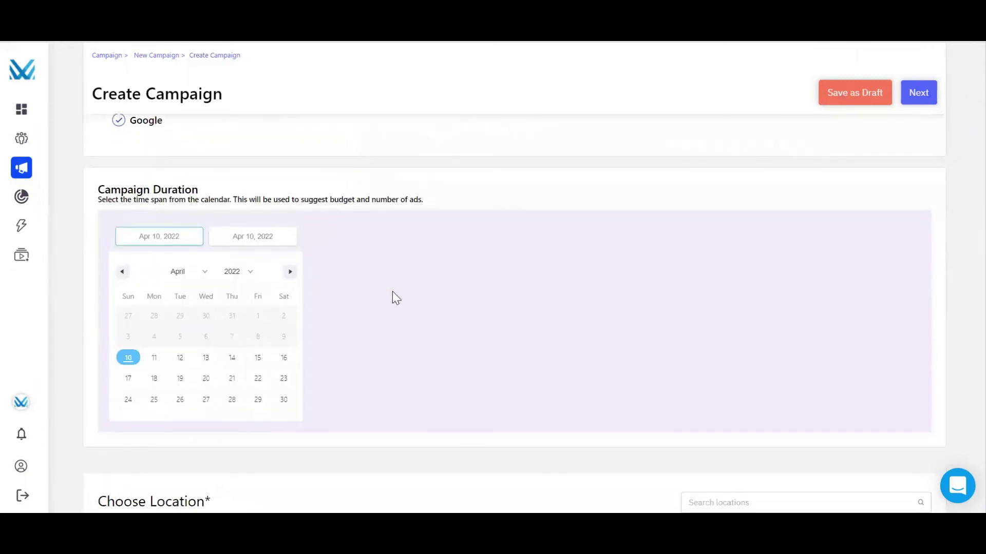
pyautogui.scroll(-1, 395, 291)
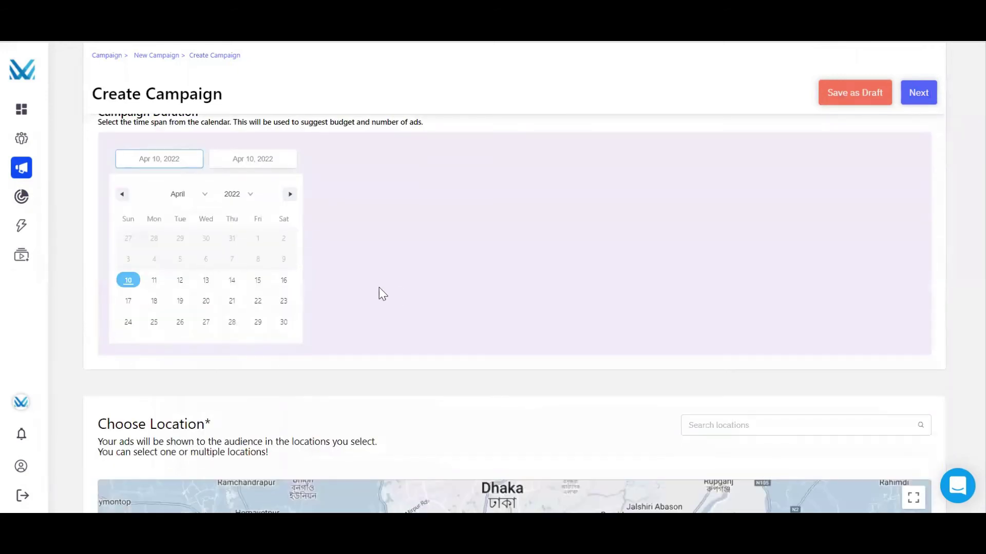
# - Schedule the campaign for April 11–19, 2022, targeting San Francisco, CA, USA
pyautogui.click(148, 282)
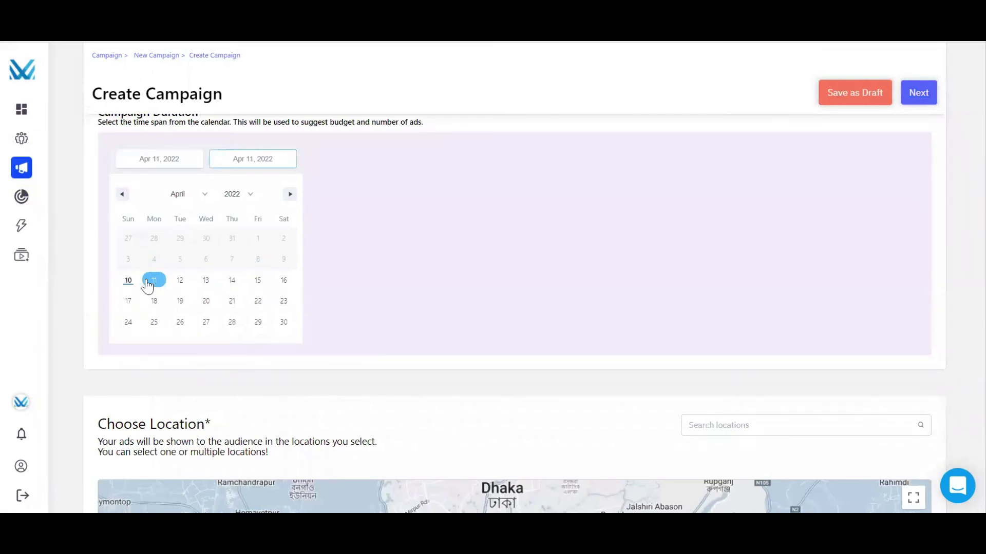
pyautogui.click(181, 302)
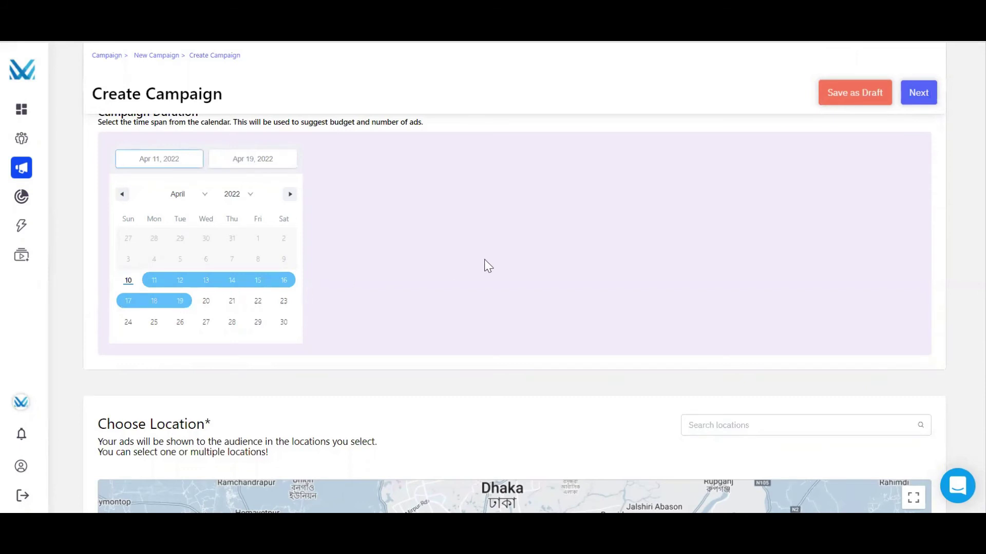
pyautogui.scroll(5, 486, 265)
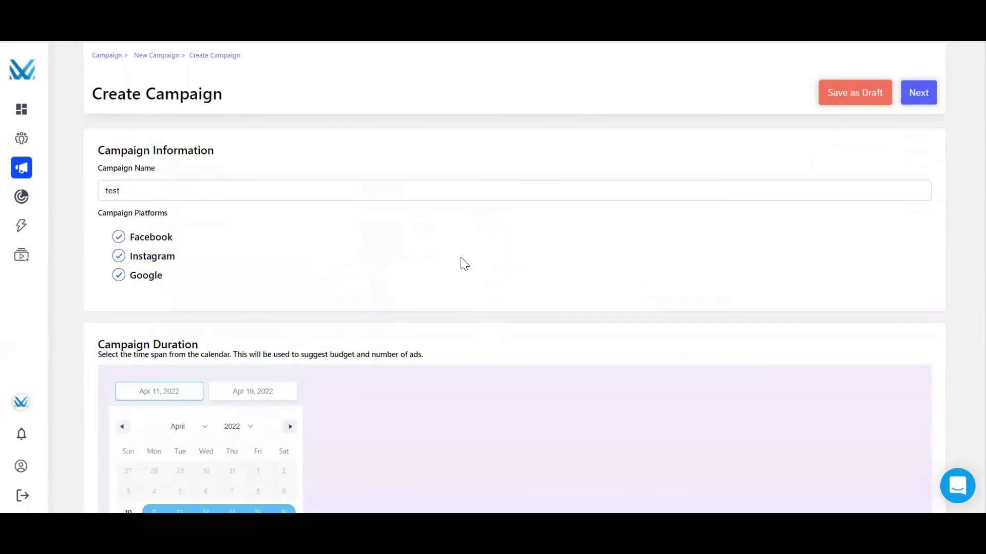
pyautogui.scroll(-5, 158, 281)
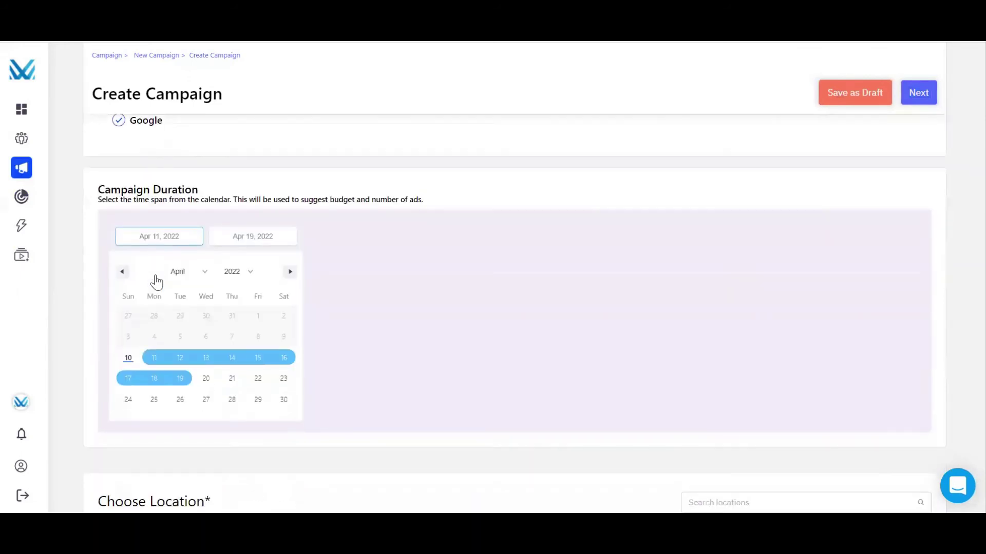
pyautogui.scroll(-5, 274, 377)
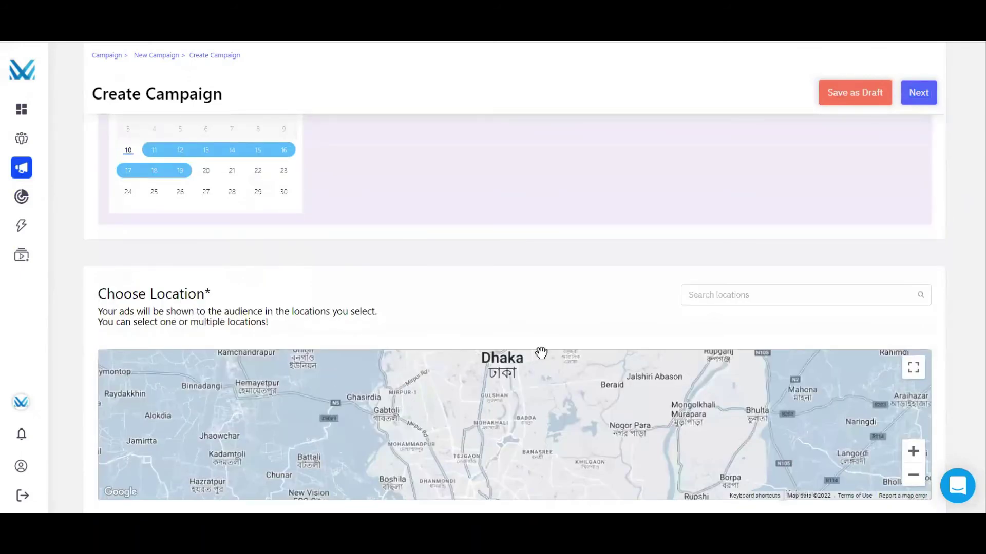
pyautogui.scroll(-1, 539, 354)
pyautogui.click(720, 270)
pyautogui.write('san')
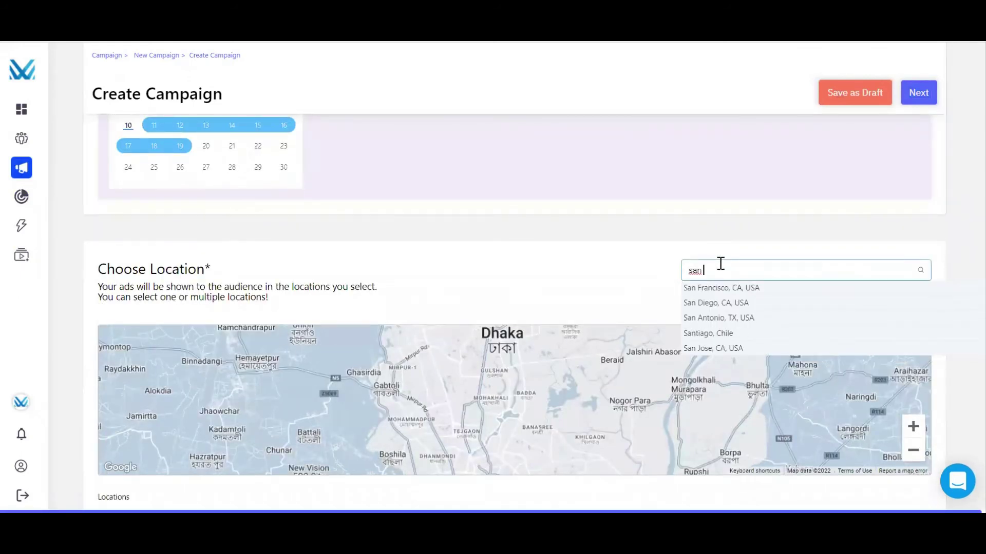
pyautogui.click(721, 287)
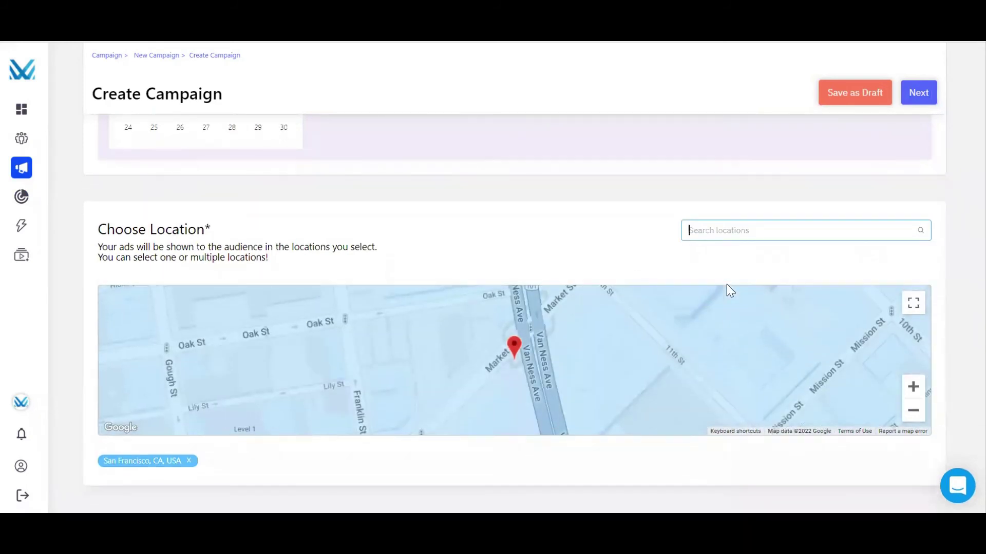
pyautogui.click(917, 92)
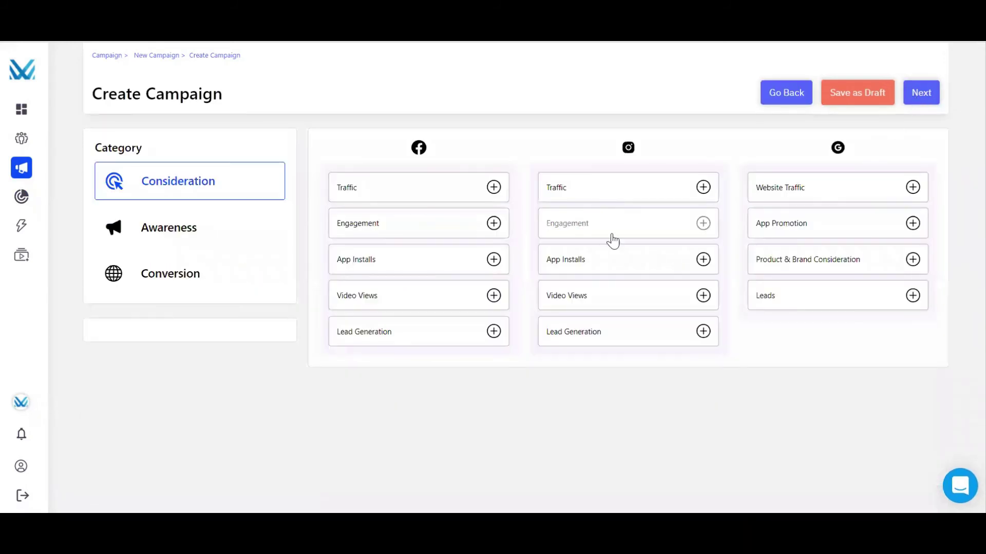
# - Add Traffic and Engagement objectives for Instagram and Brand Awareness for Facebook
pyautogui.click(493, 187)
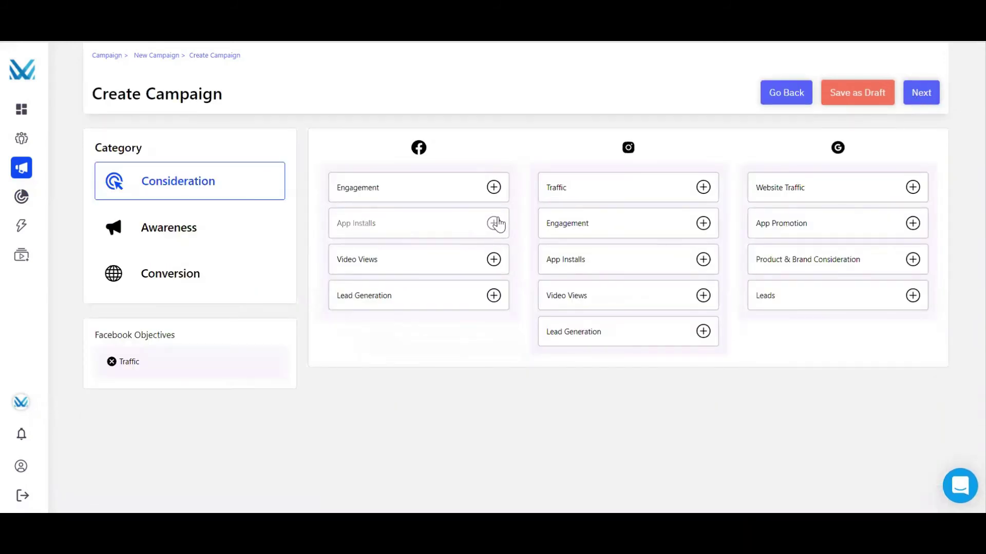
pyautogui.click(702, 188)
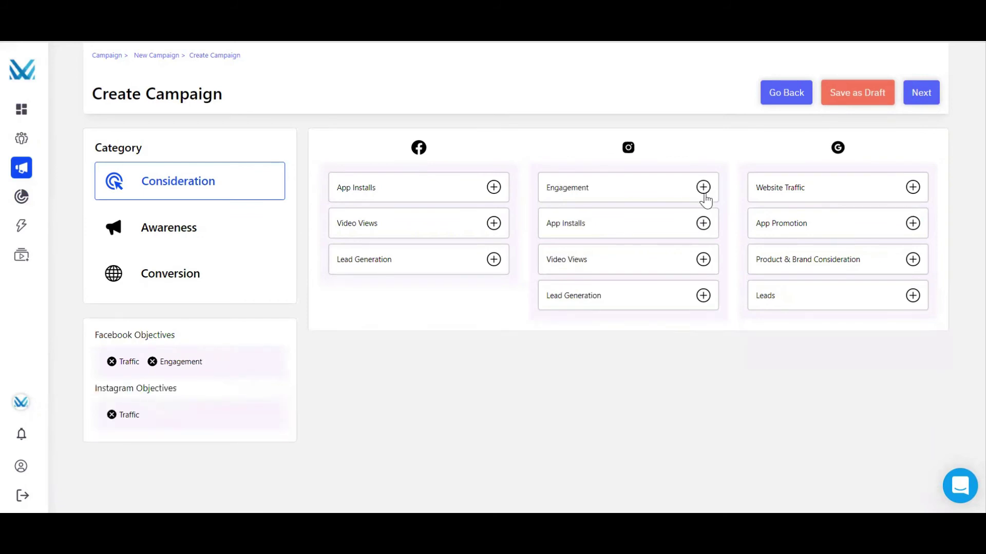
pyautogui.click(232, 227)
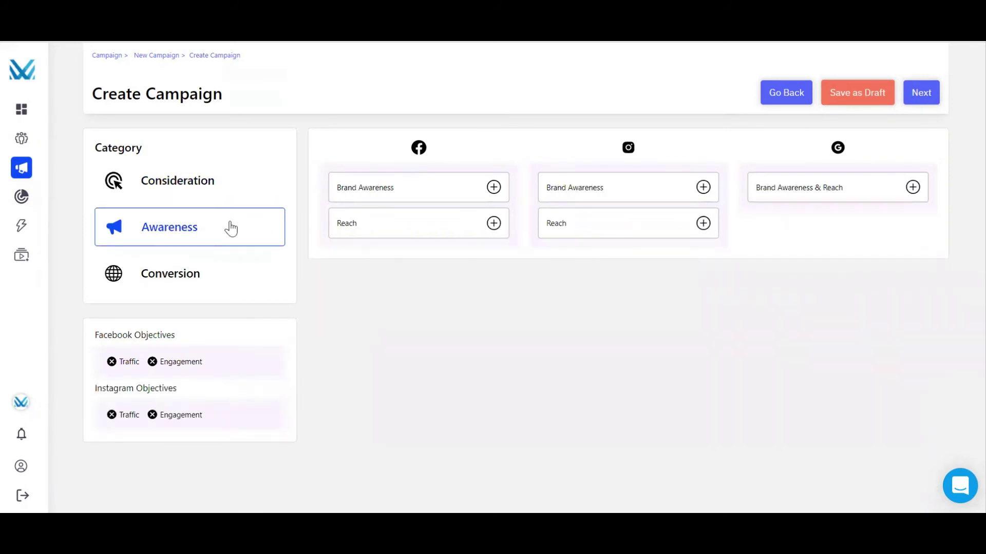
pyautogui.click(493, 187)
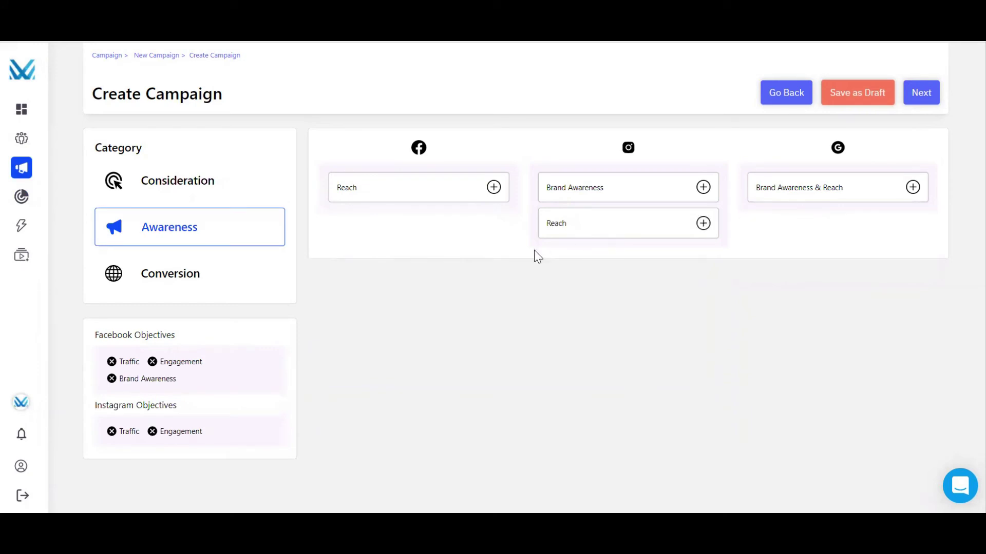
pyautogui.click(920, 92)
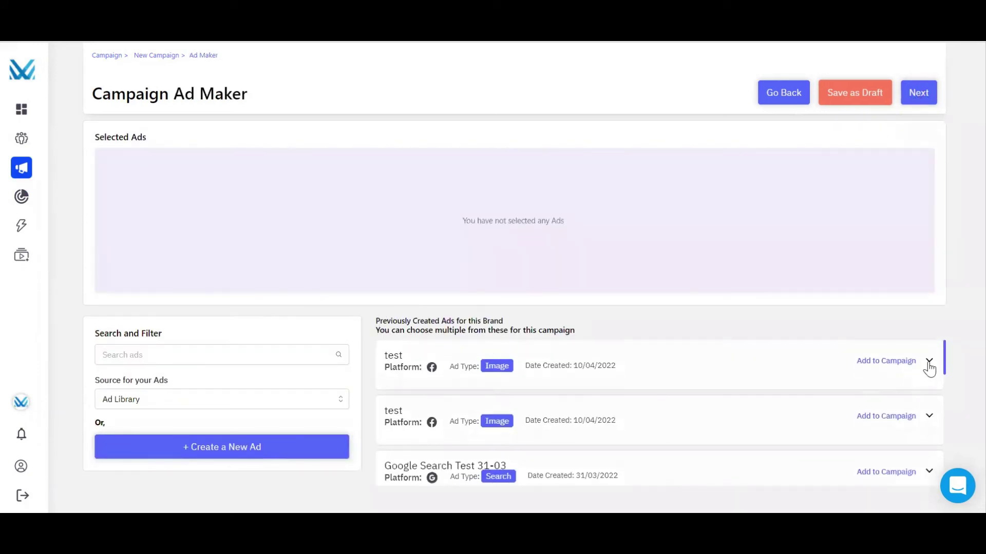
# - Add the test image ad plus the Ramadan Mubarak! and anticipated-event Facebook Page posts
pyautogui.click(929, 362)
pyautogui.scroll(-5, 786, 385)
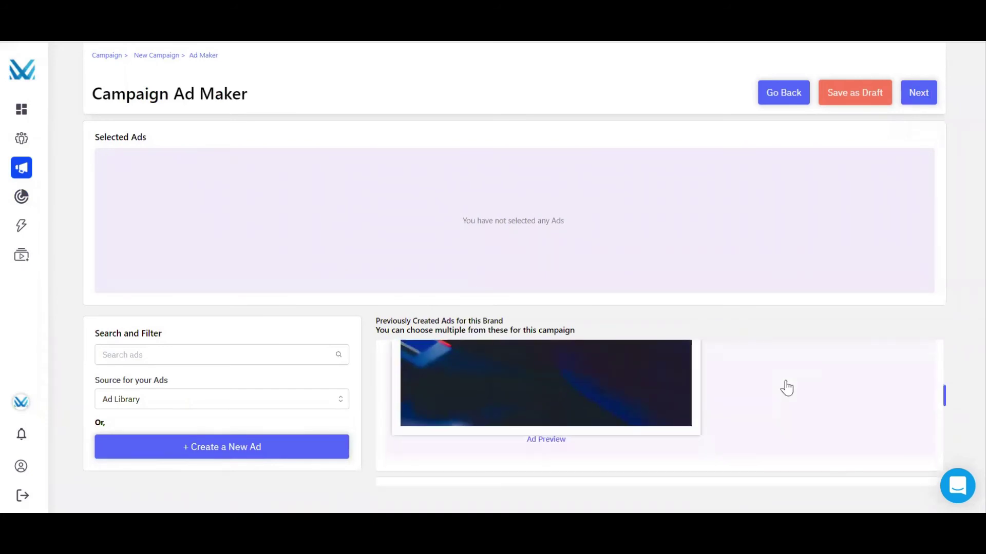
pyautogui.scroll(-3, 786, 387)
pyautogui.scroll(-3, 820, 397)
pyautogui.scroll(3, 899, 375)
pyautogui.scroll(4, 900, 375)
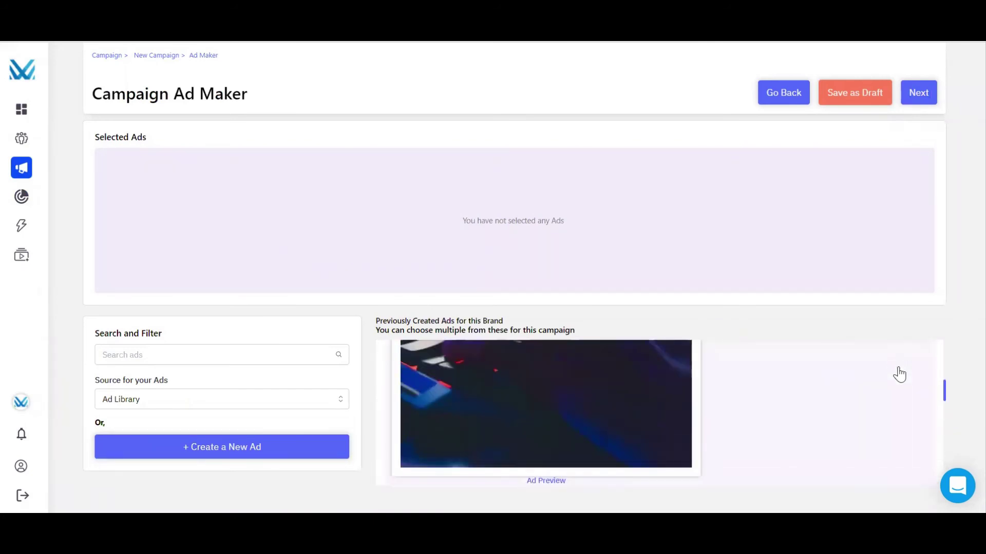
pyautogui.scroll(5, 900, 374)
pyautogui.click(885, 362)
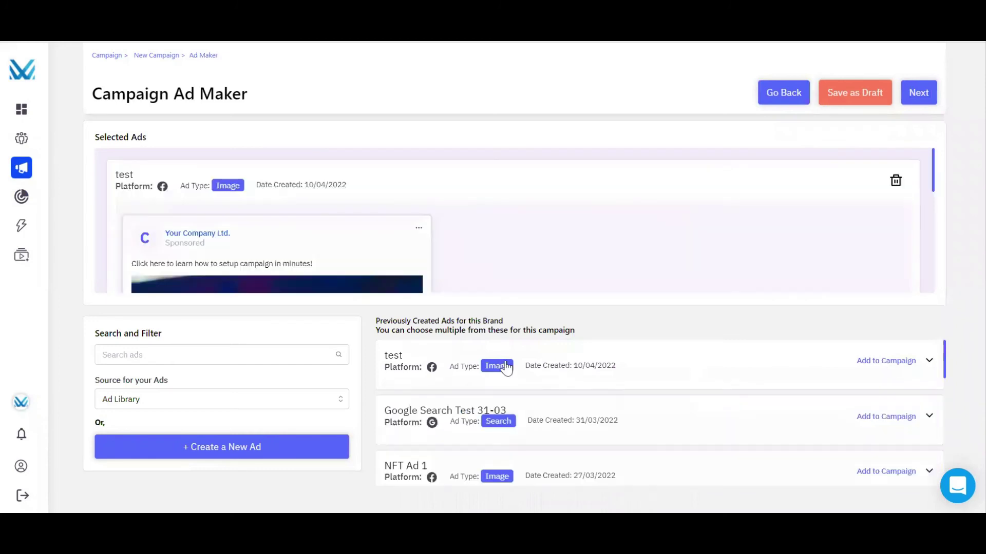
pyautogui.click(296, 399)
pyautogui.click(265, 435)
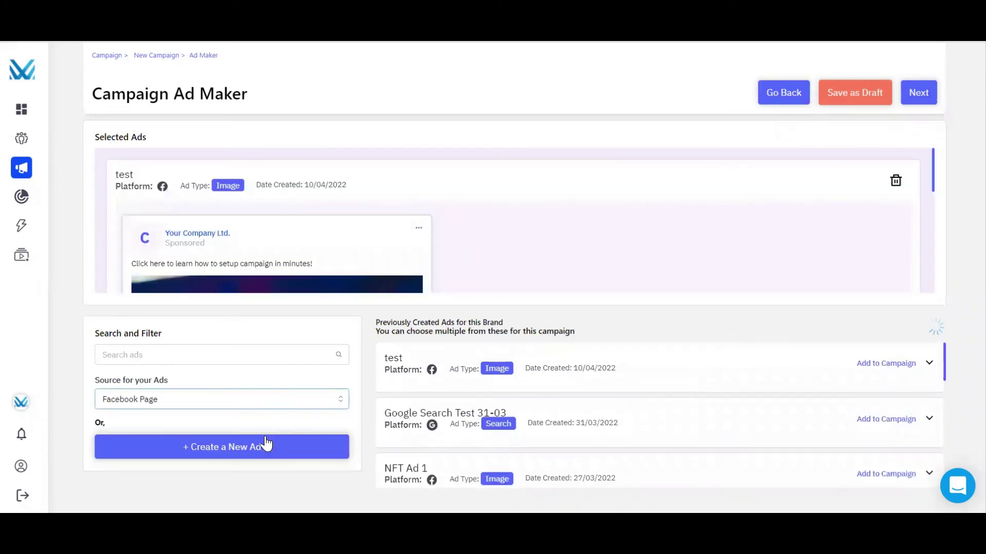
pyautogui.click(886, 361)
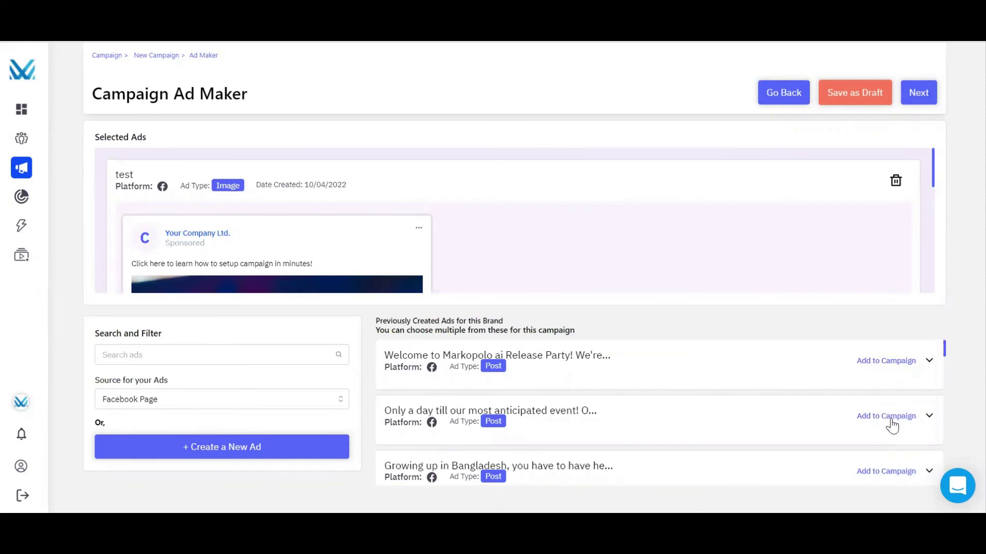
pyautogui.click(892, 419)
pyautogui.click(916, 96)
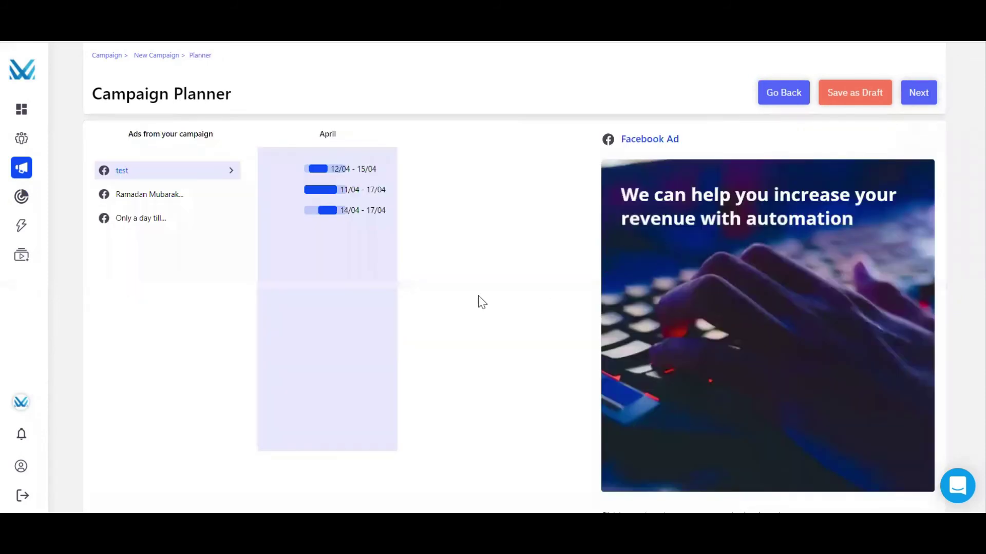
pyautogui.scroll(-4, 472, 266)
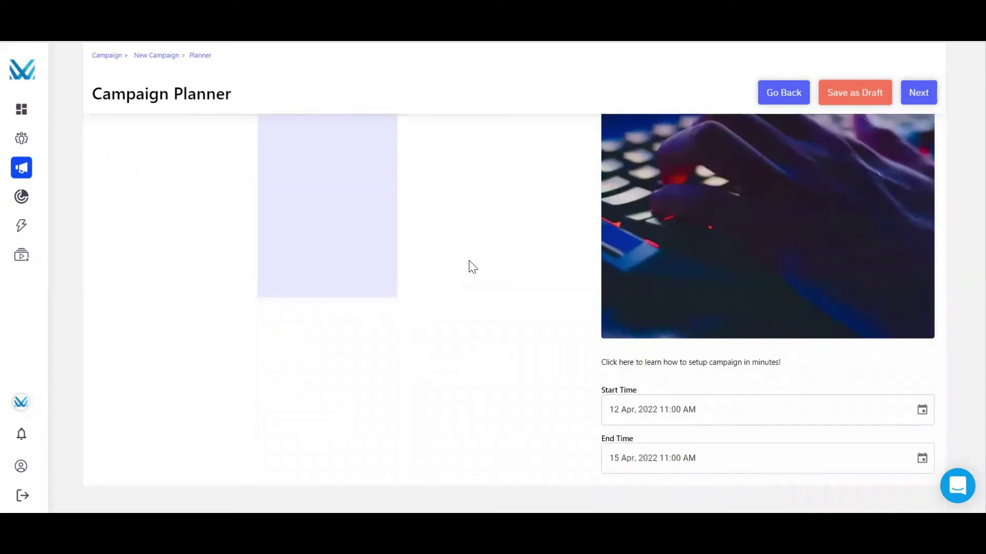
pyautogui.scroll(4, 472, 267)
# - Check the start and end dates of the Ramadan Mubarak! and countdown posts
pyautogui.click(181, 205)
pyautogui.scroll(-4, 517, 241)
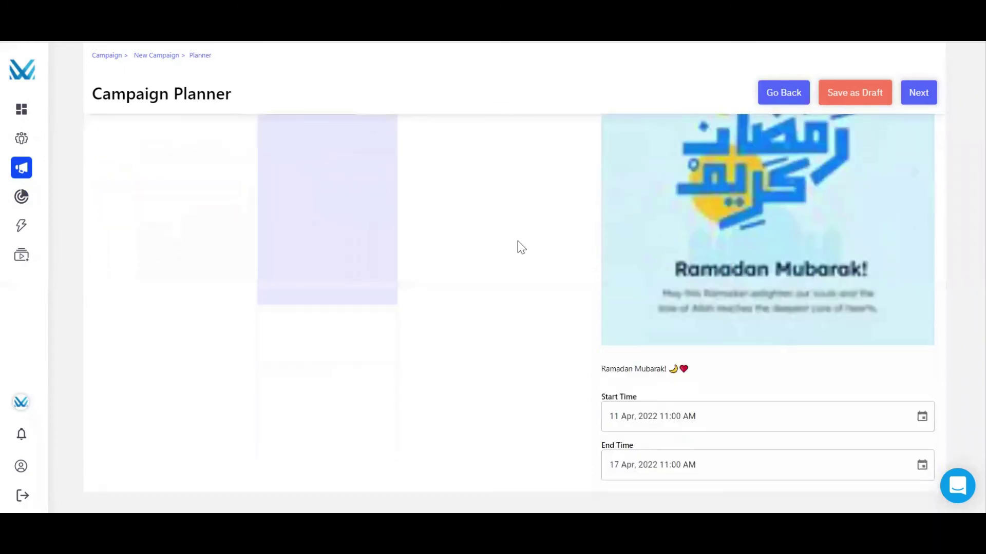
pyautogui.scroll(4, 518, 241)
pyautogui.click(189, 232)
pyautogui.scroll(-4, 694, 351)
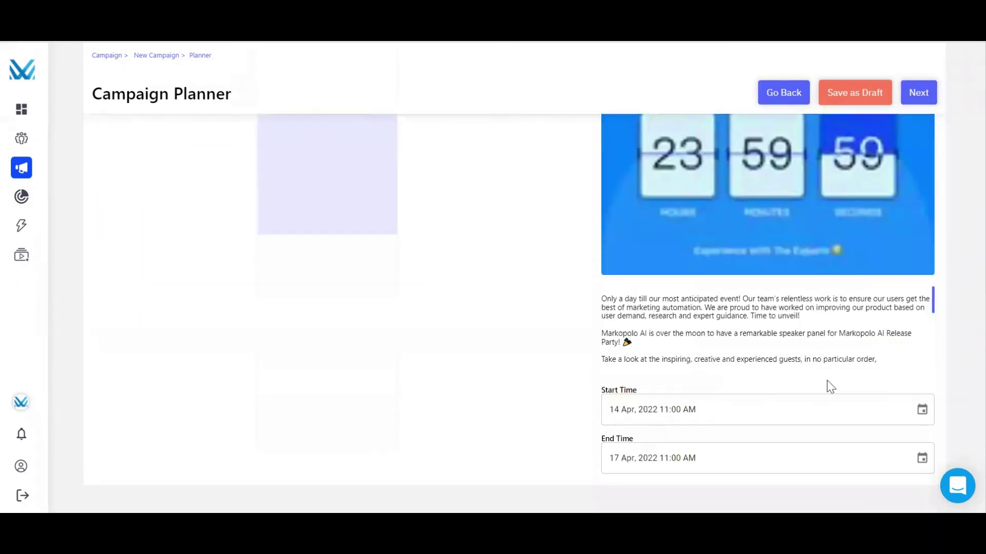
pyautogui.click(921, 409)
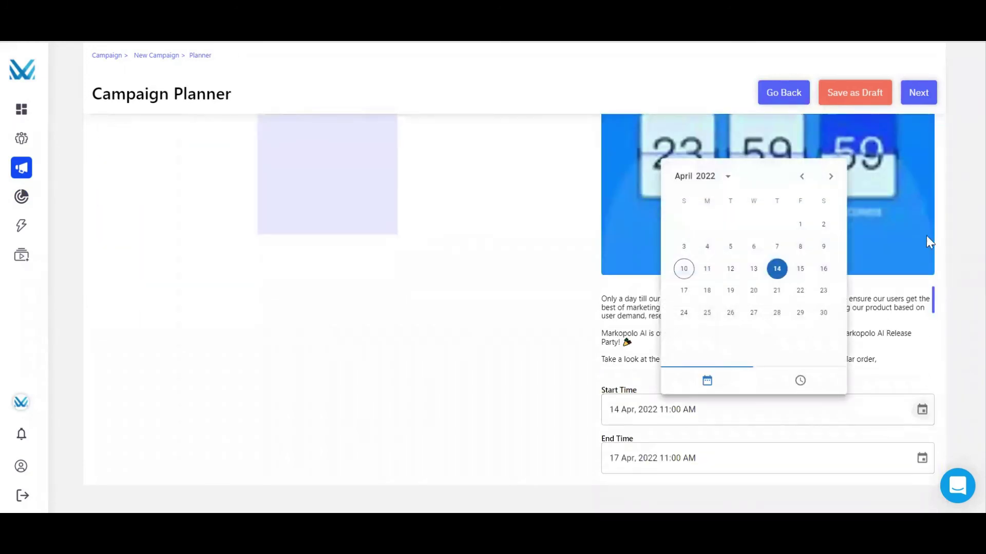
pyautogui.click(924, 94)
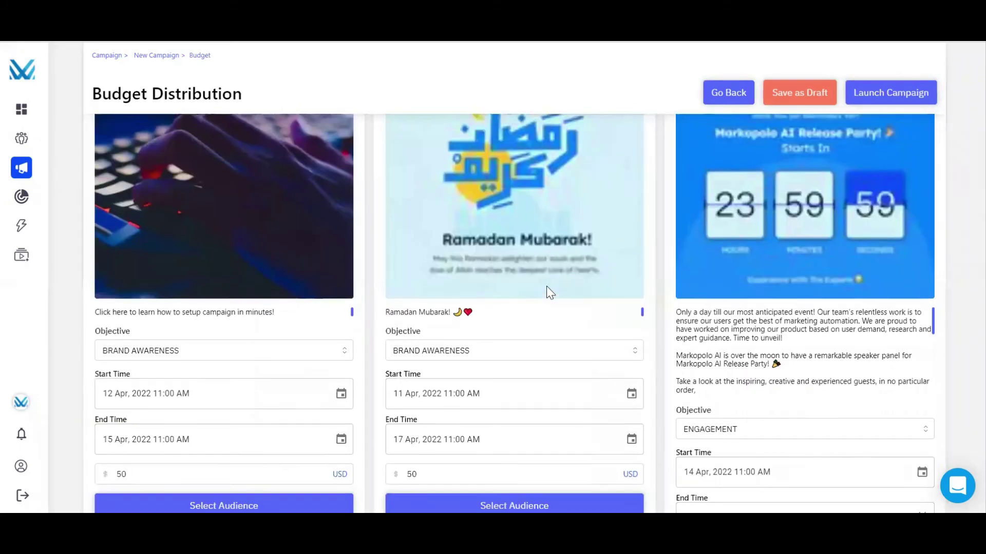
pyautogui.scroll(4, 546, 286)
# - Keep the $150 lifetime budget and apply the saved test audience (ages 24–47) to all ads
pyautogui.click(356, 186)
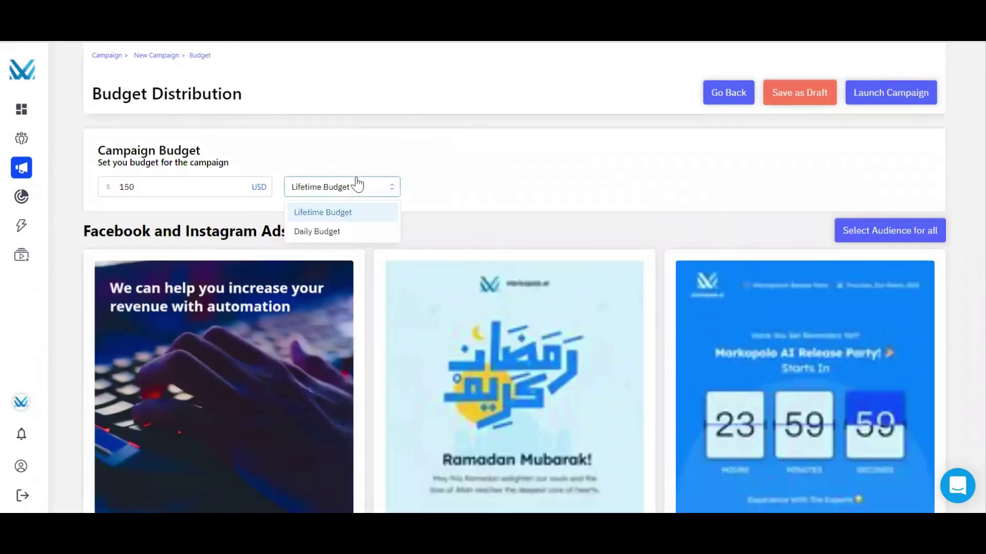
pyautogui.click(356, 186)
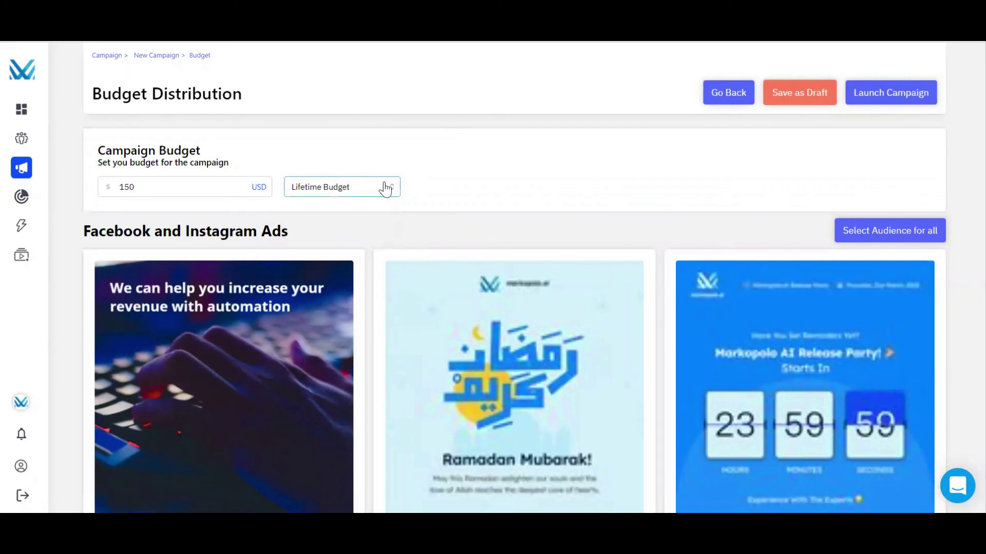
pyautogui.scroll(-3, 526, 218)
pyautogui.scroll(-2, 526, 218)
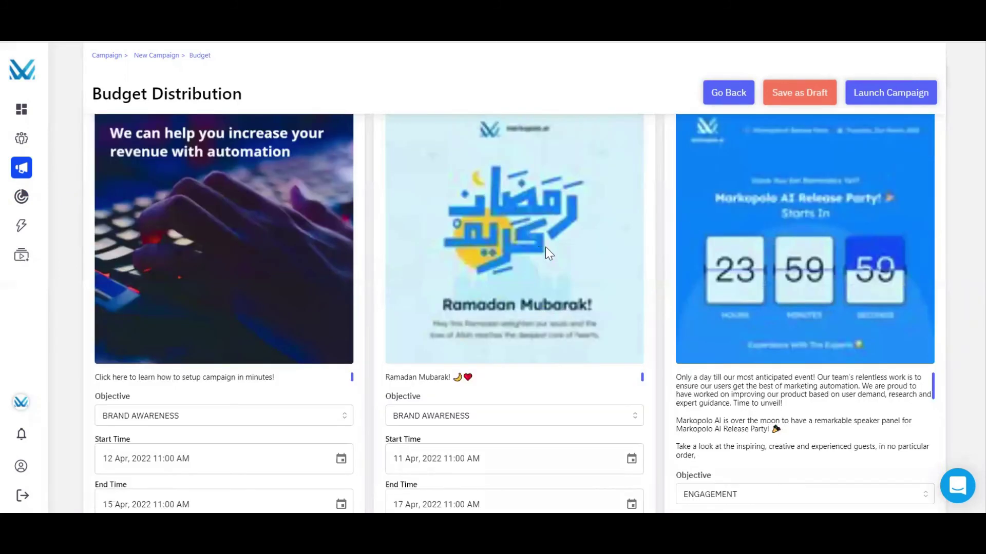
pyautogui.scroll(-2, 545, 248)
pyautogui.scroll(3, 649, 265)
pyautogui.scroll(1, 917, 247)
pyautogui.click(916, 233)
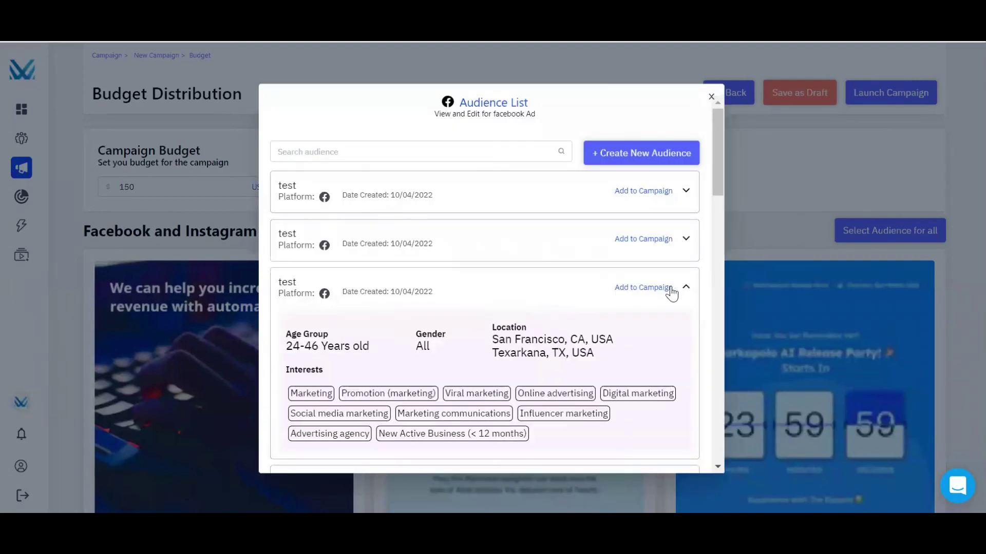
pyautogui.click(686, 240)
pyautogui.click(685, 191)
pyautogui.click(643, 190)
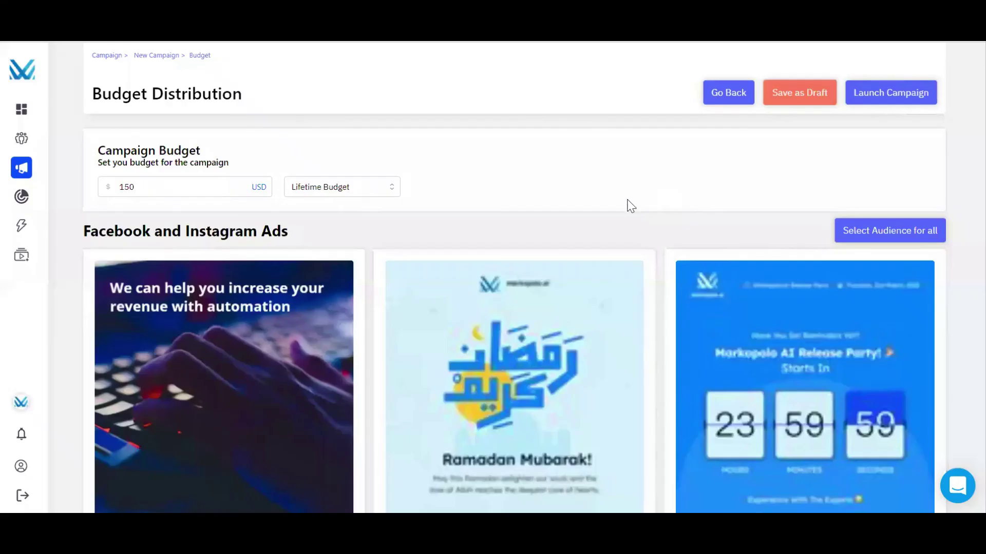
pyautogui.scroll(-5, 485, 251)
pyautogui.scroll(-4, 424, 293)
pyautogui.scroll(-4, 338, 339)
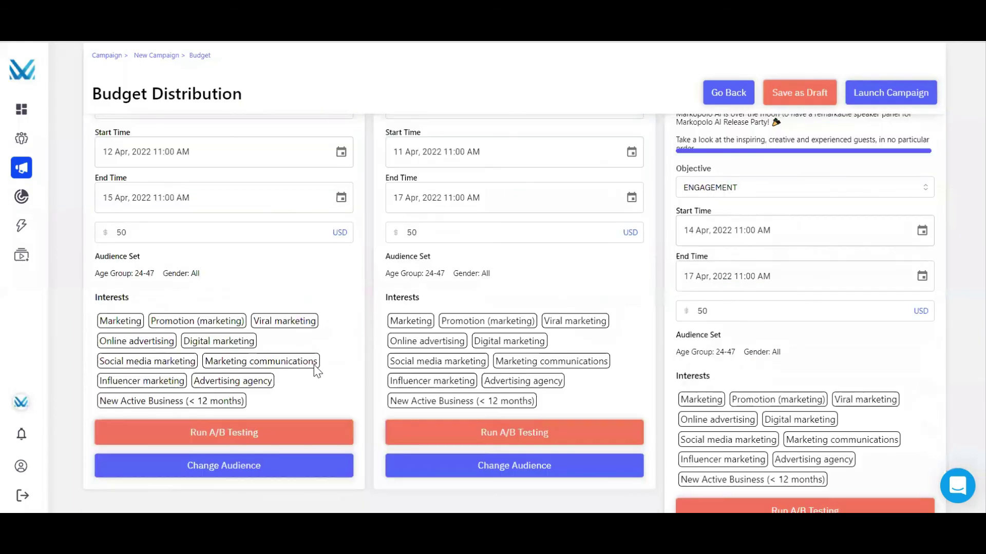
pyautogui.scroll(-2, 294, 356)
# - Run A/B testing with the test audience on the first ad, then save the campaign as a draft
pyautogui.click(291, 350)
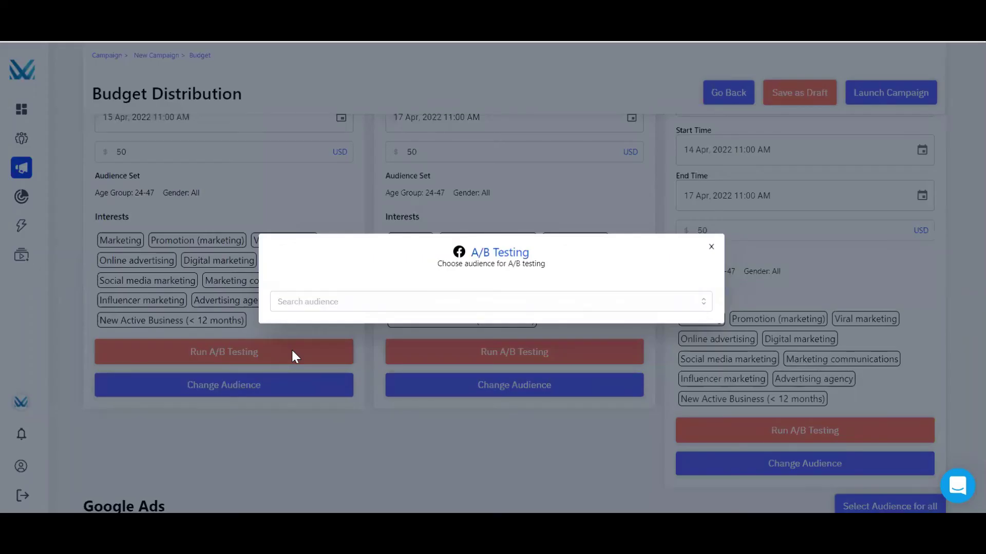
pyautogui.click(412, 302)
pyautogui.click(412, 331)
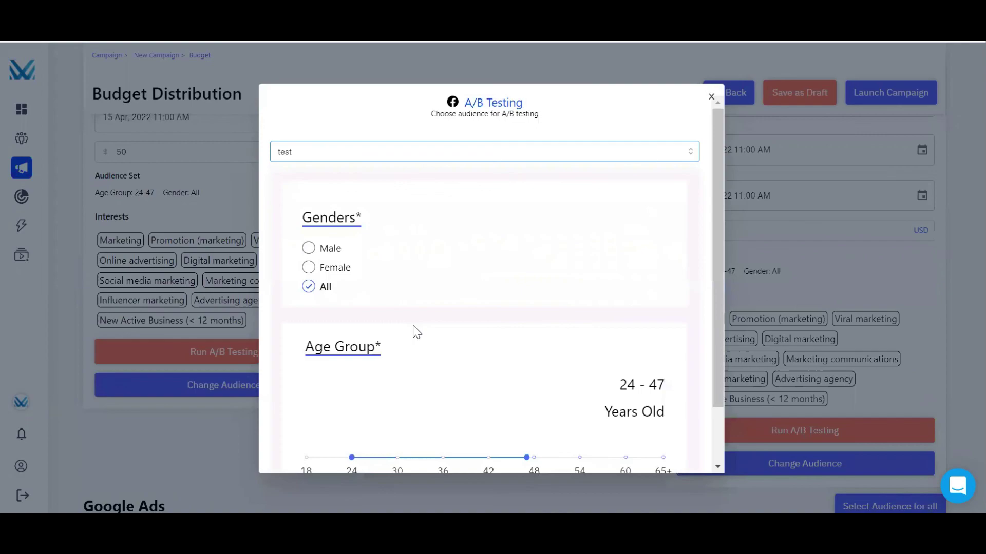
pyautogui.scroll(-1, 560, 342)
pyautogui.click(569, 439)
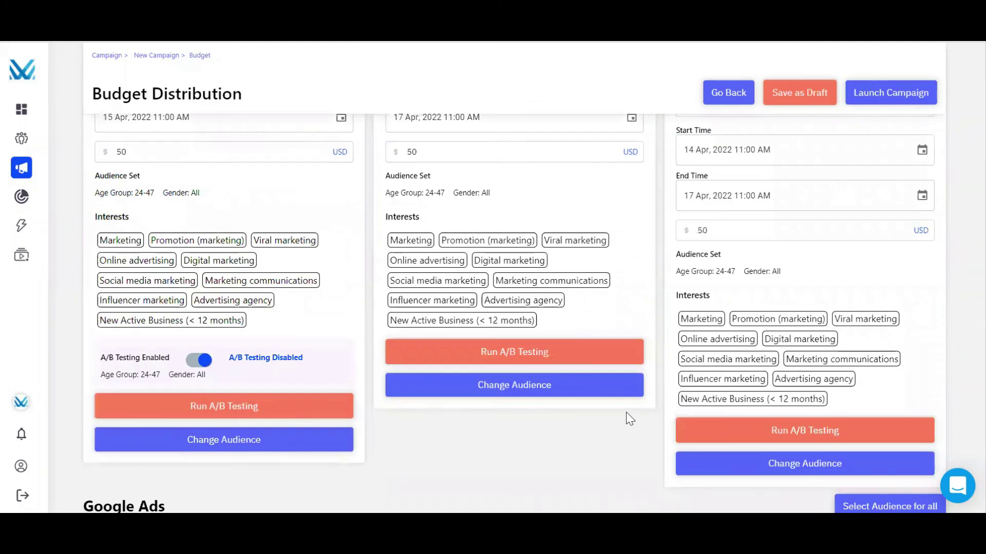
pyautogui.scroll(5, 659, 399)
pyautogui.scroll(5, 660, 399)
pyautogui.scroll(5, 659, 400)
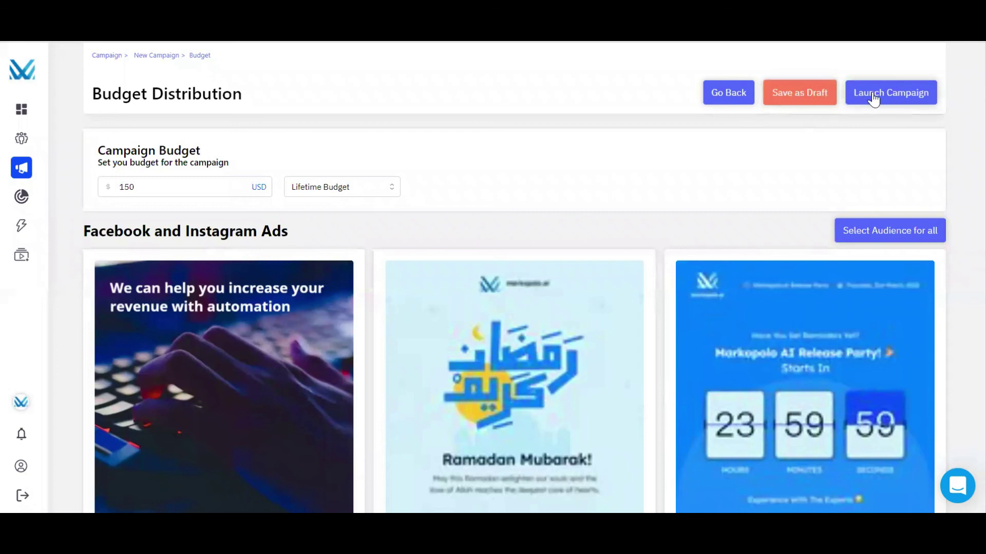
pyautogui.click(799, 97)
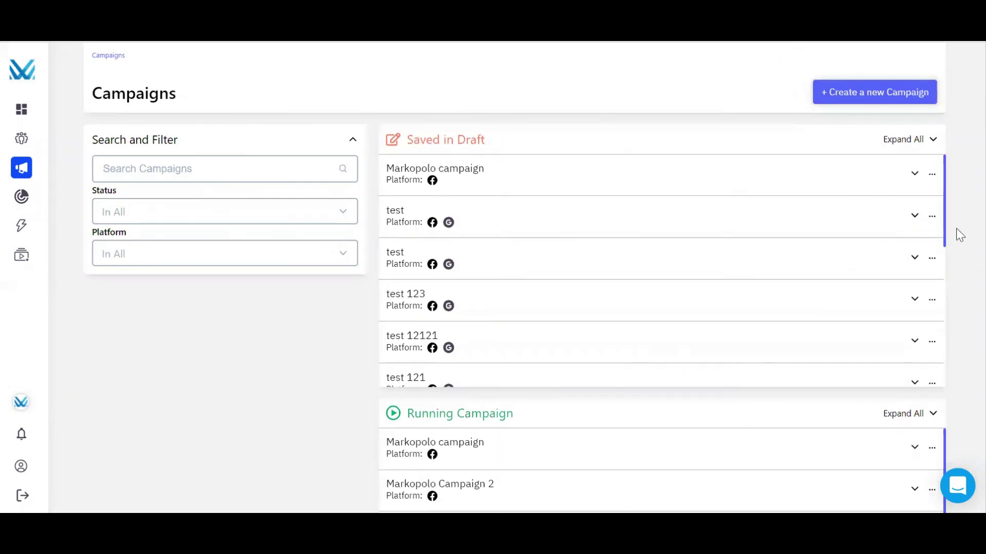
pyautogui.scroll(-2, 955, 231)
pyautogui.scroll(-2, 662, 308)
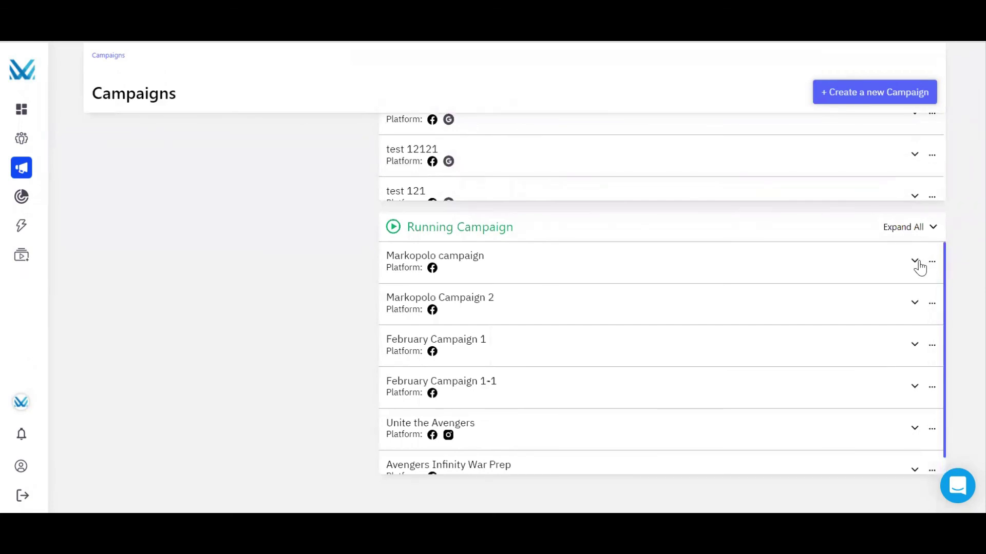
# - Reveal the Markopolo campaign's traffic objective and Dec 20–27, 2021 dates, and its Pause option
pyautogui.click(915, 263)
pyautogui.click(931, 265)
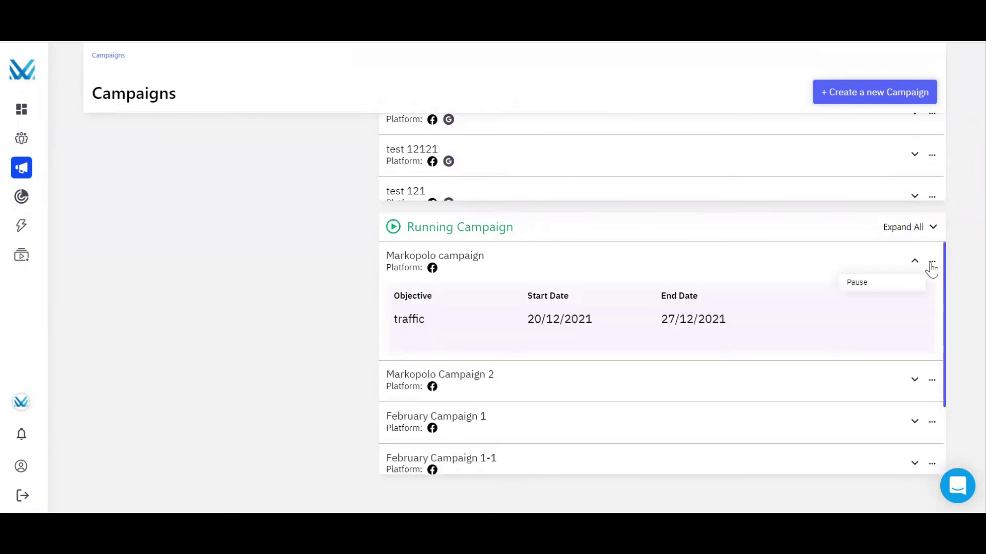
pyautogui.click(931, 268)
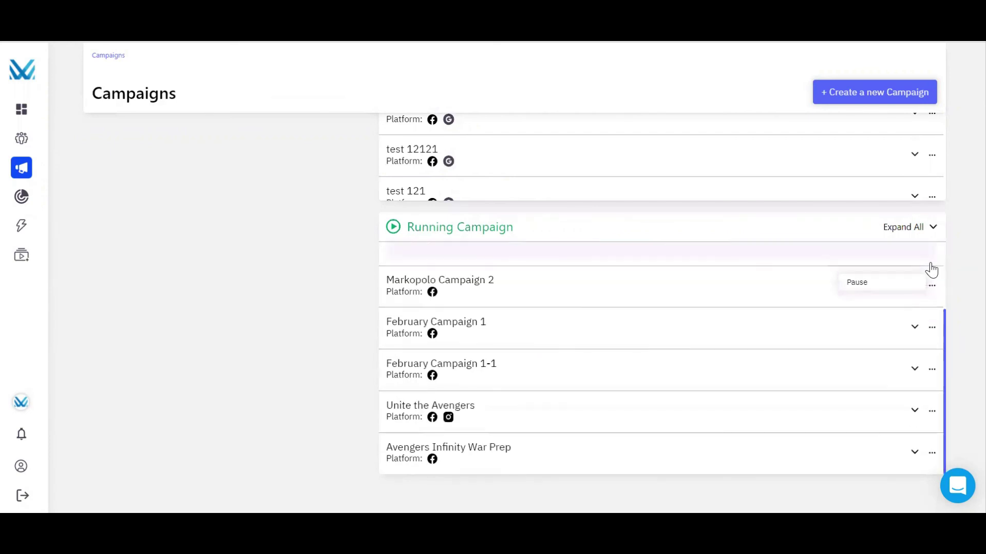